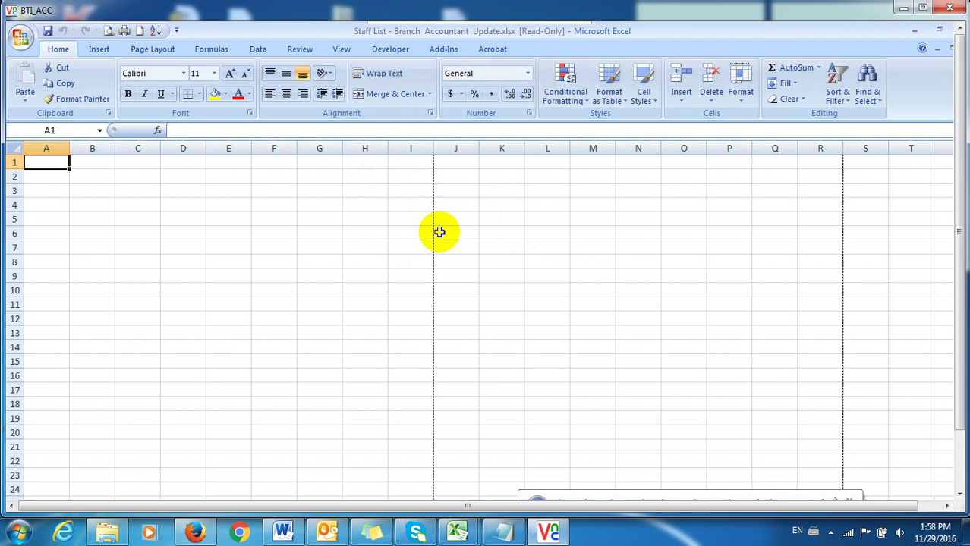
Step: Maximize the BTI_ACC remote session and bring up its desktop with all windows minimized, refreshing it
left_click(450, 32)
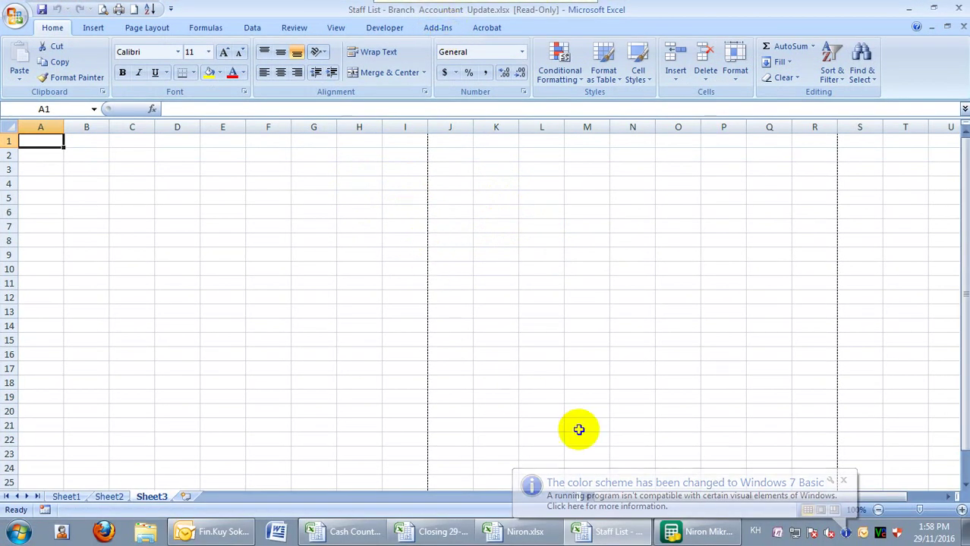
left_click(843, 480)
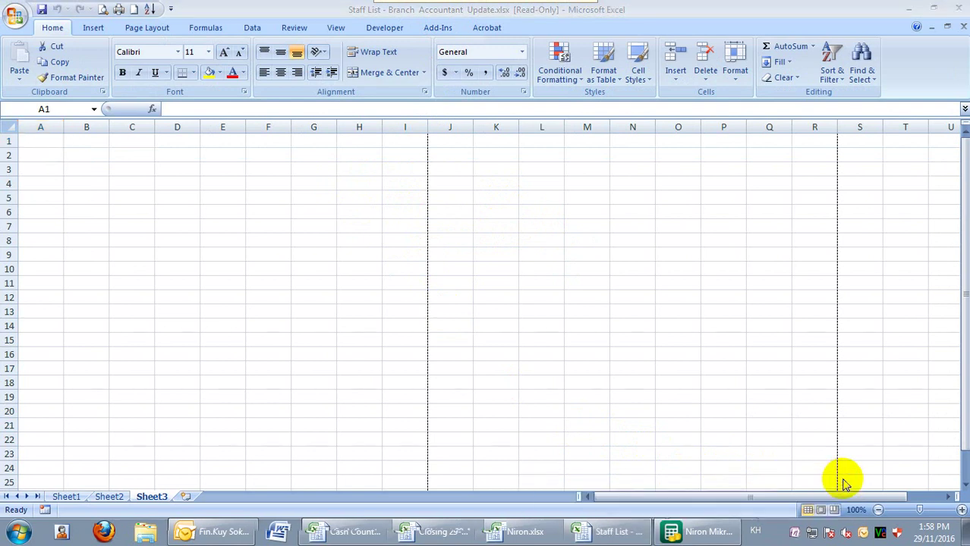
left_click(909, 9)
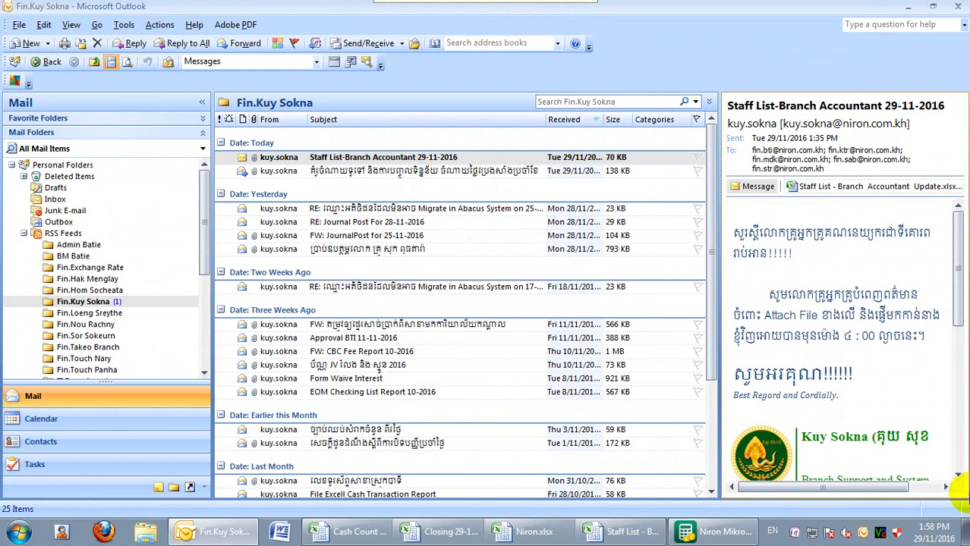
left_click(964, 537)
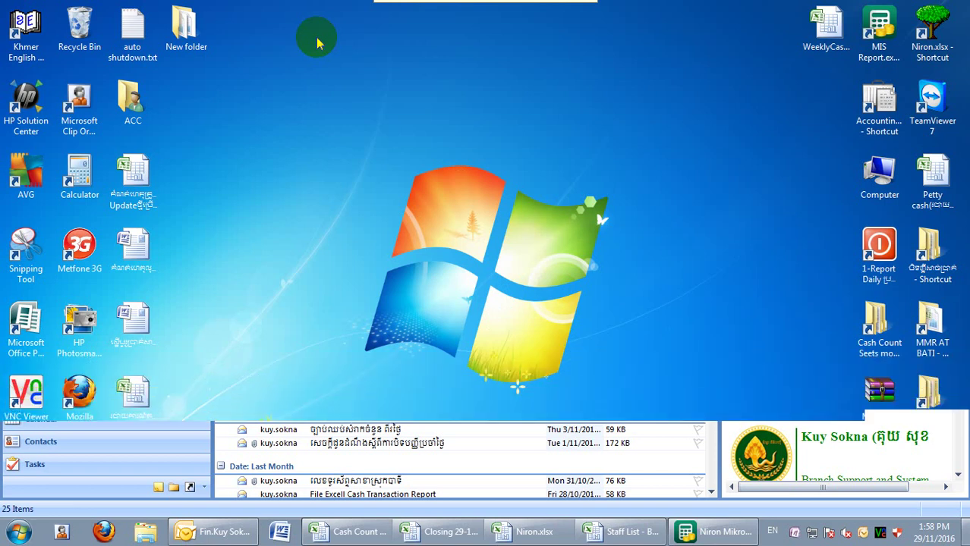
right_click(308, 96)
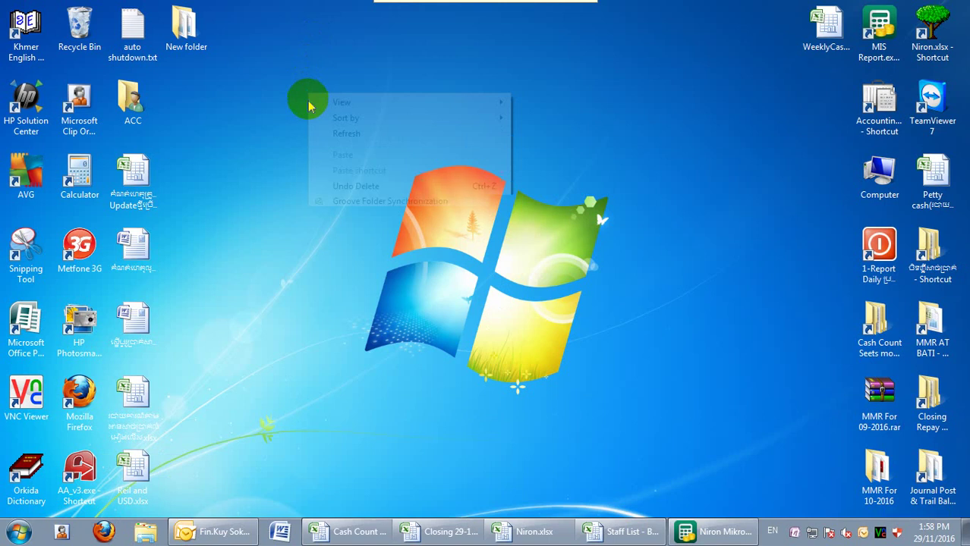
left_click(335, 137)
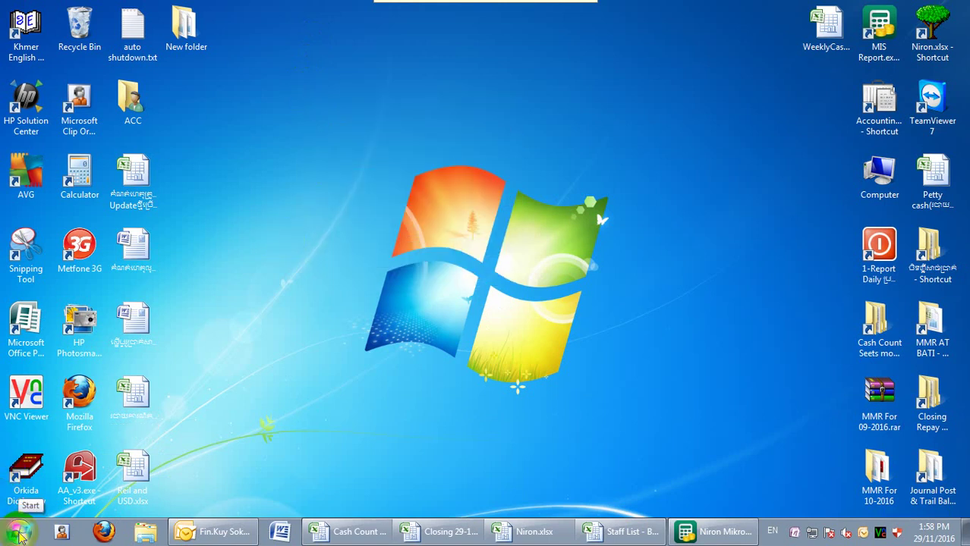
Step: Open Devices and Printers and check which printers are installed, including the default one
left_click(19, 534)
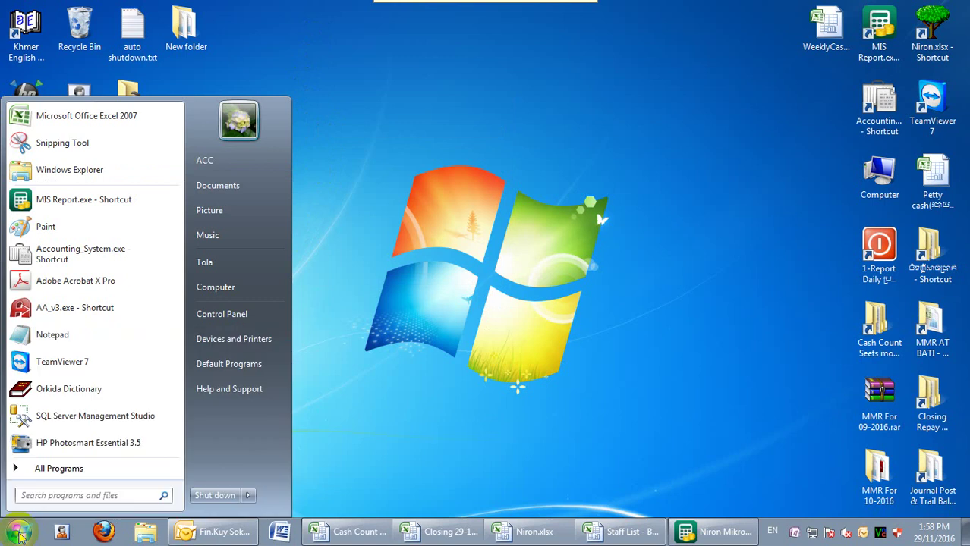
left_click(249, 351)
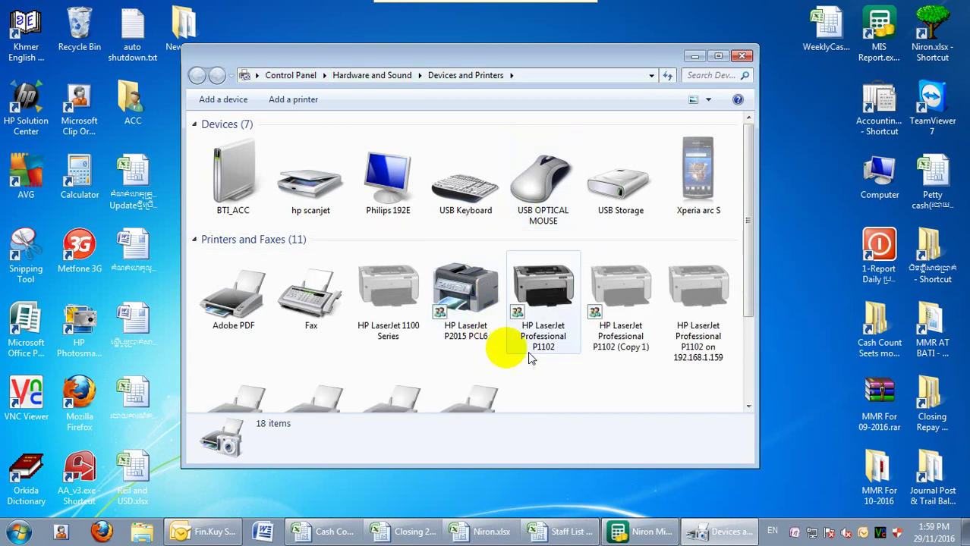
left_click_drag(749, 275, 746, 325)
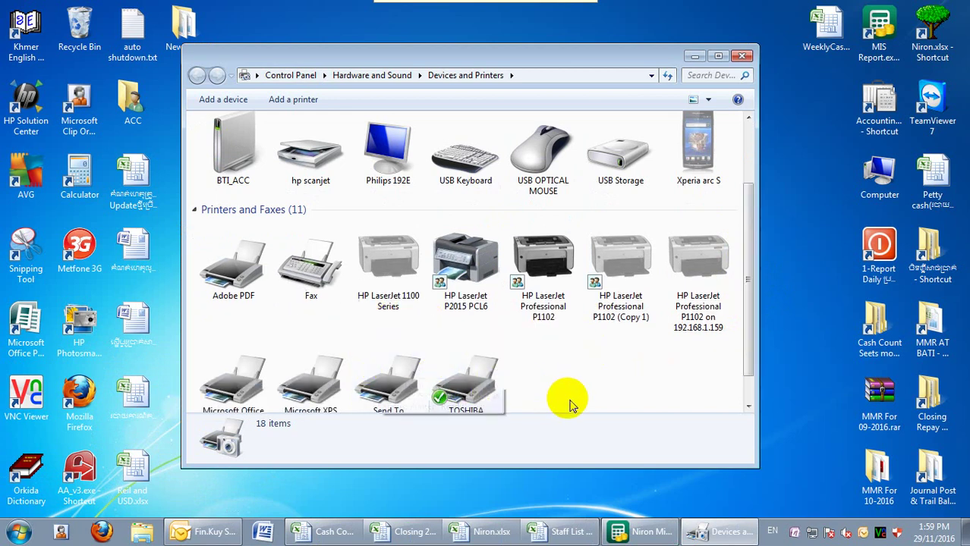
left_click(749, 355)
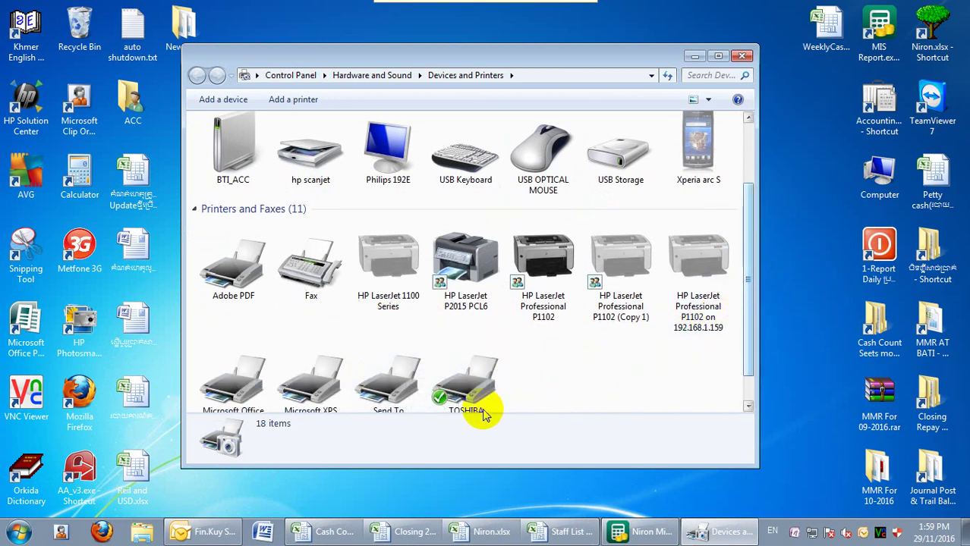
scroll(491, 412, "down", 1)
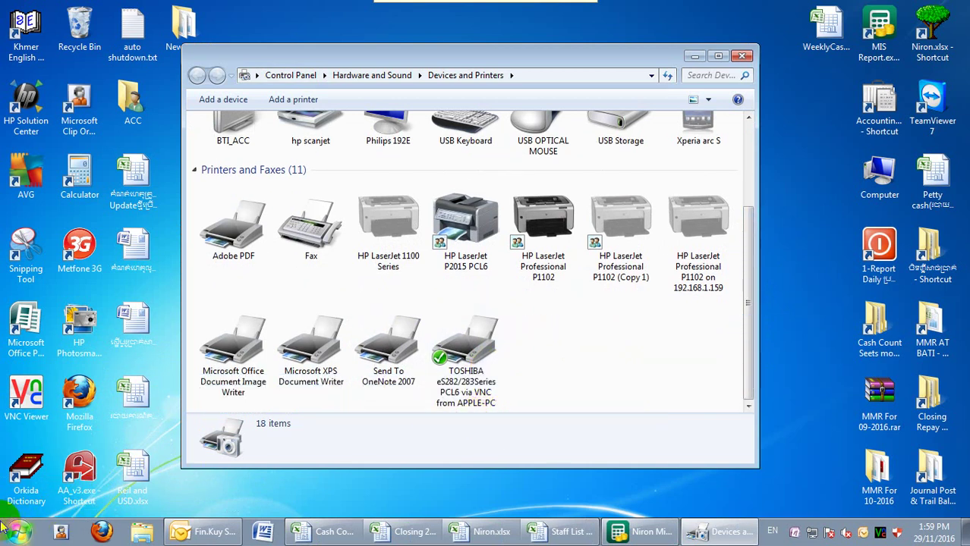
key("super+r")
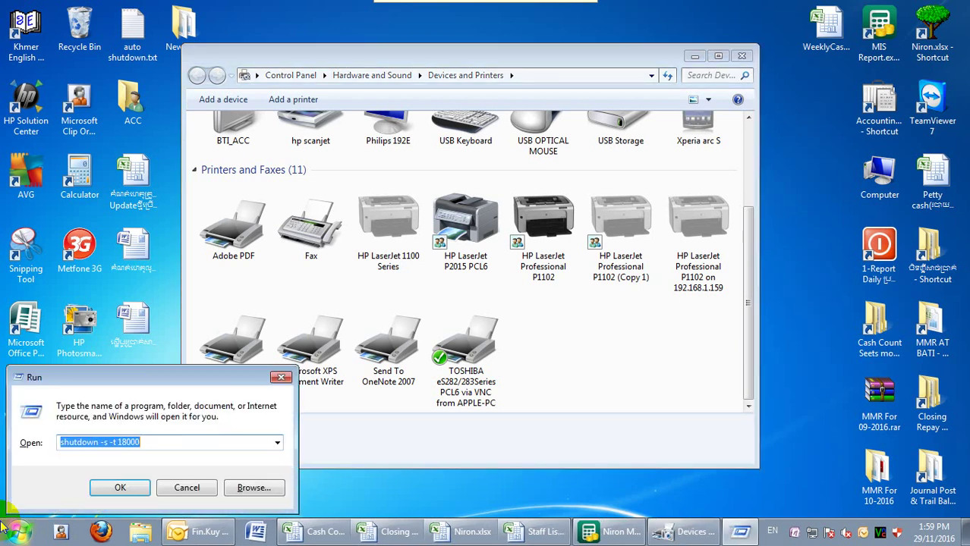
type("\\\\")
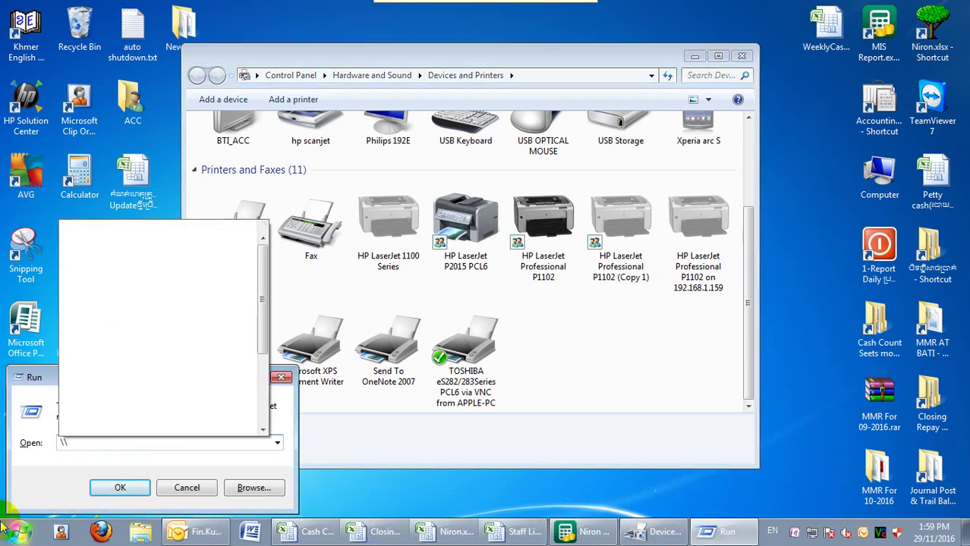
type("1")
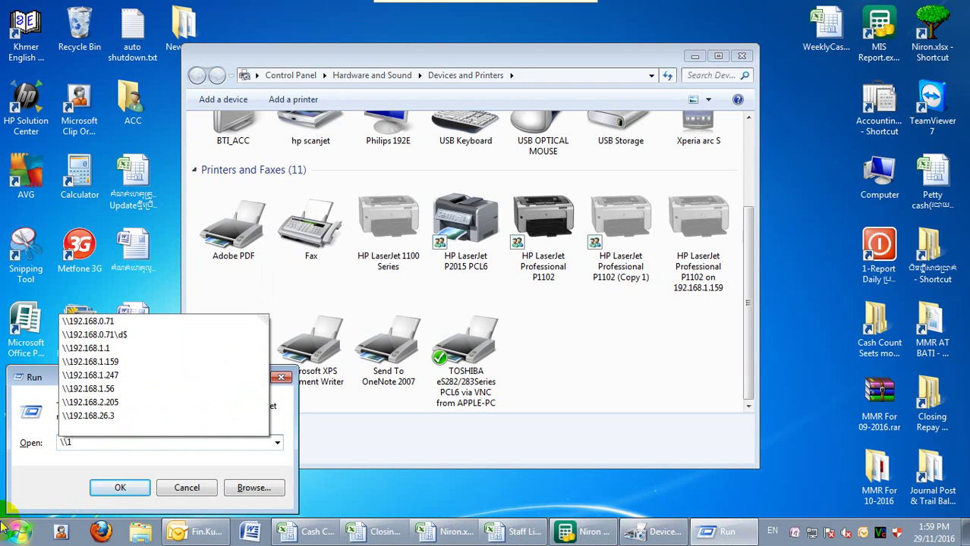
key("Down")
key("Down")
key("Down")
key("Down")
key("Down")
key("Down")
key("Down")
key("Down")
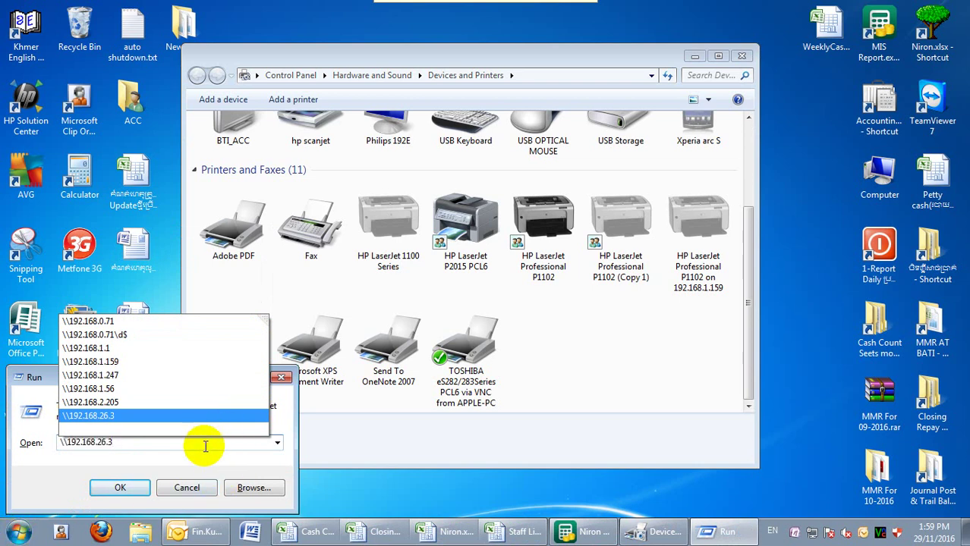
key("BackSpace")
type("1")
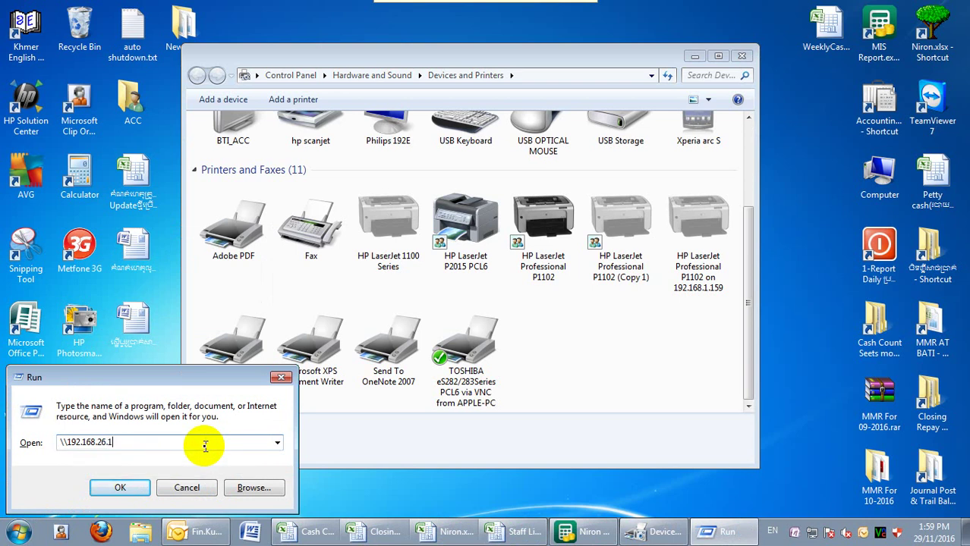
key("BackSpace")
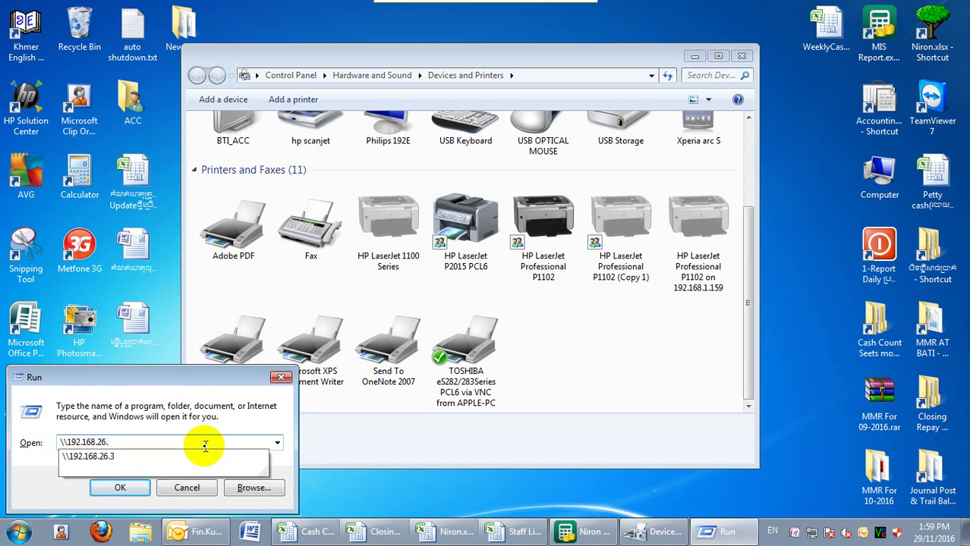
key("BackSpace")
key("BackSpace")
key("BackSpace")
key("BackSpace")
key("BackSpace")
key("BackSpace")
key("BackSpace")
key("BackSpace")
key("BackSpace")
key("BackSpace")
key("BackSpace")
key("BackSpace")
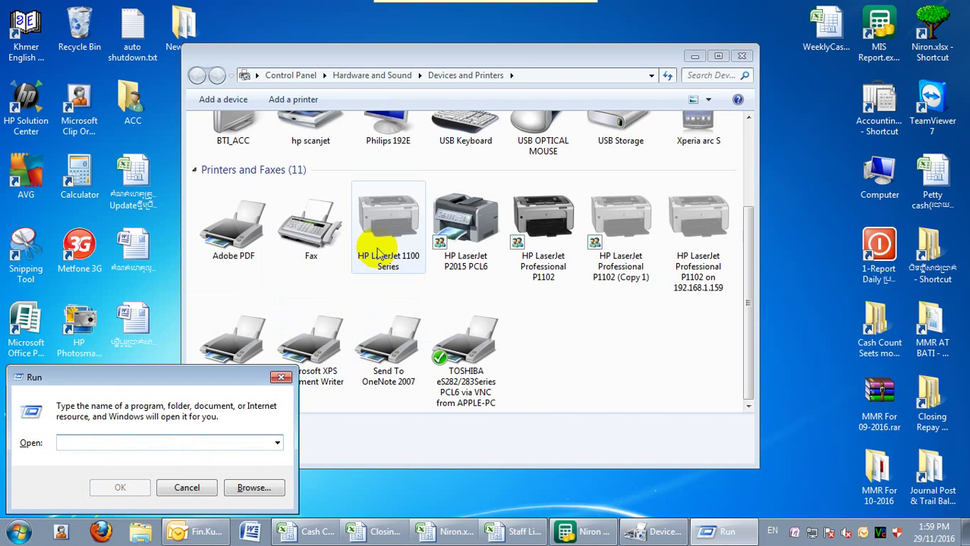
Step: Browse to the Shared folder on Local Disk (D:) in a file explorer window
key("super+e")
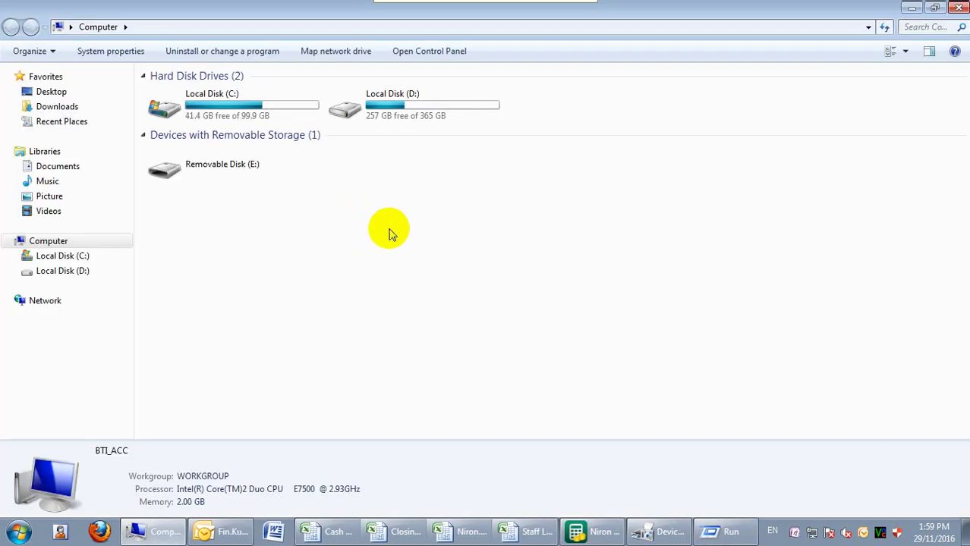
double_click(390, 115)
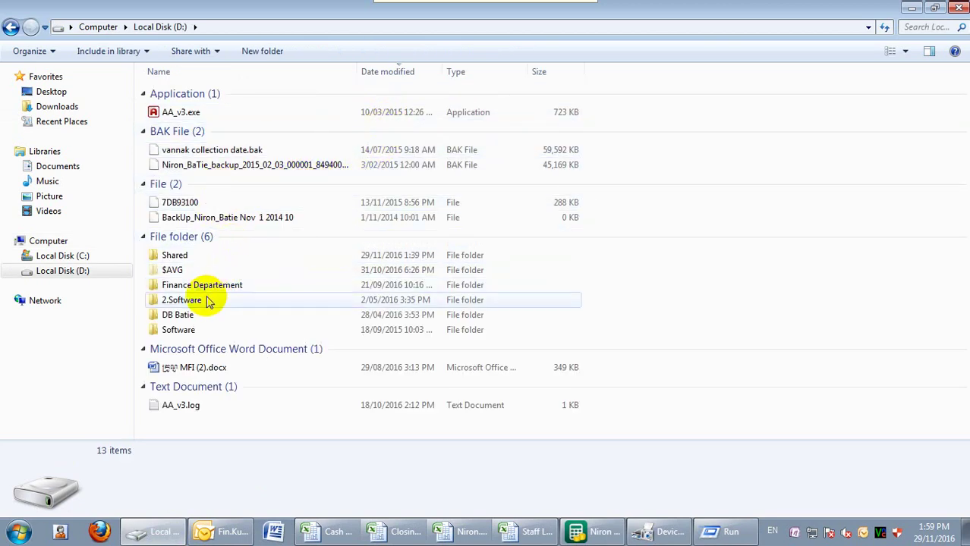
left_click(199, 320)
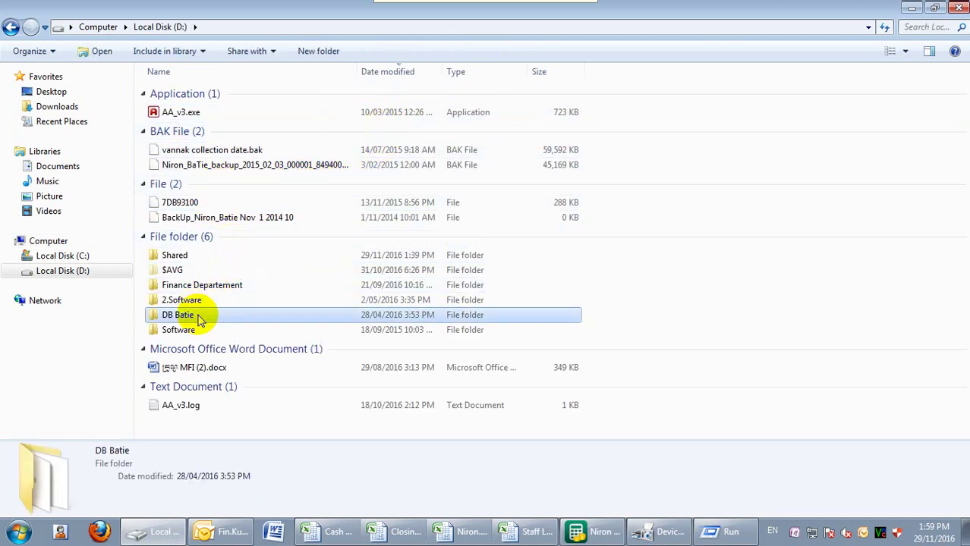
key("Down")
key("s")
key("s")
key("s")
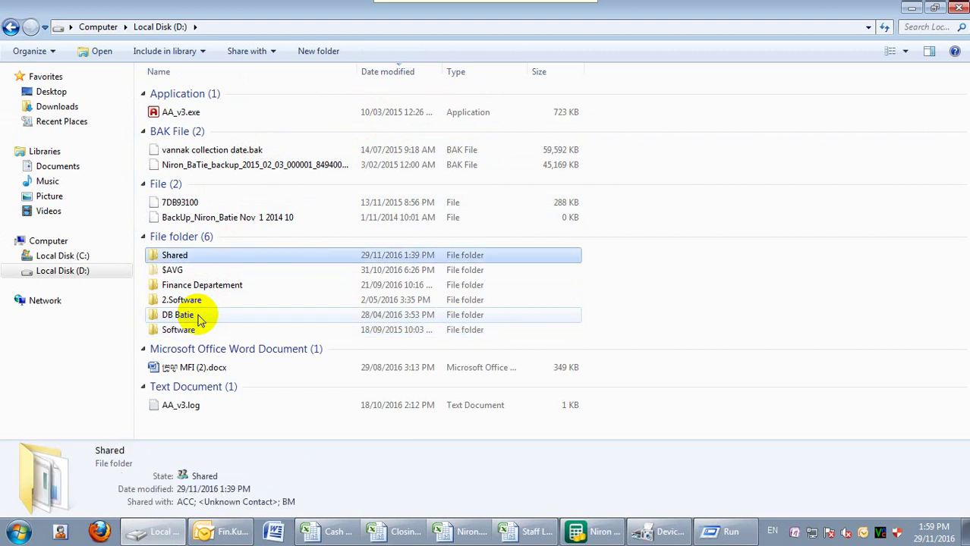
key("Return")
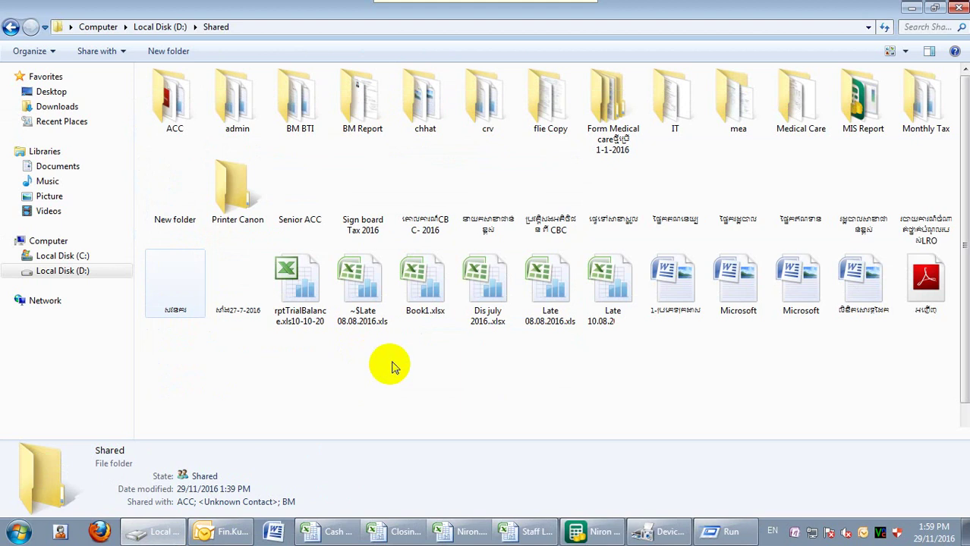
Step: Open the Printer Canon folder and go down into the inner Canon Composite User Software_v08.30_x86_x64 folder
left_click(236, 192)
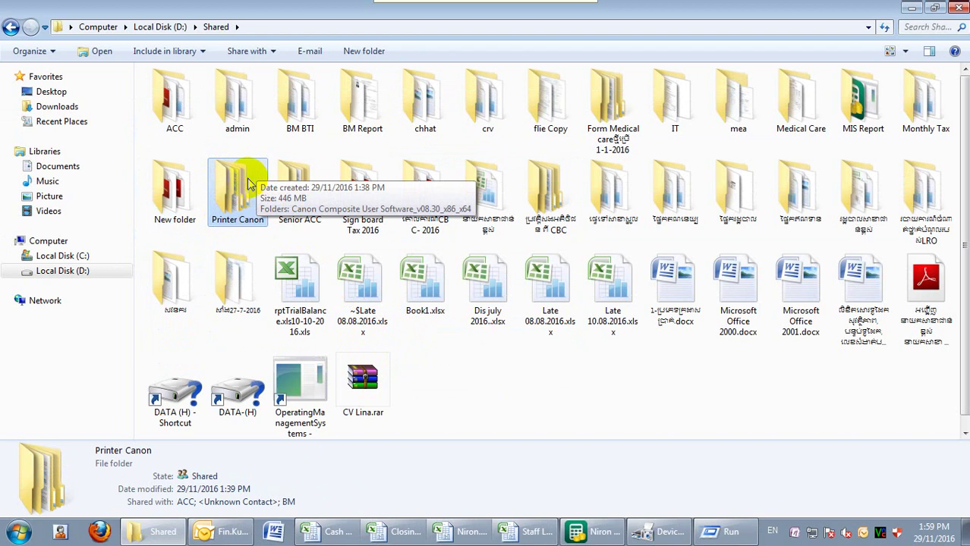
double_click(249, 185)
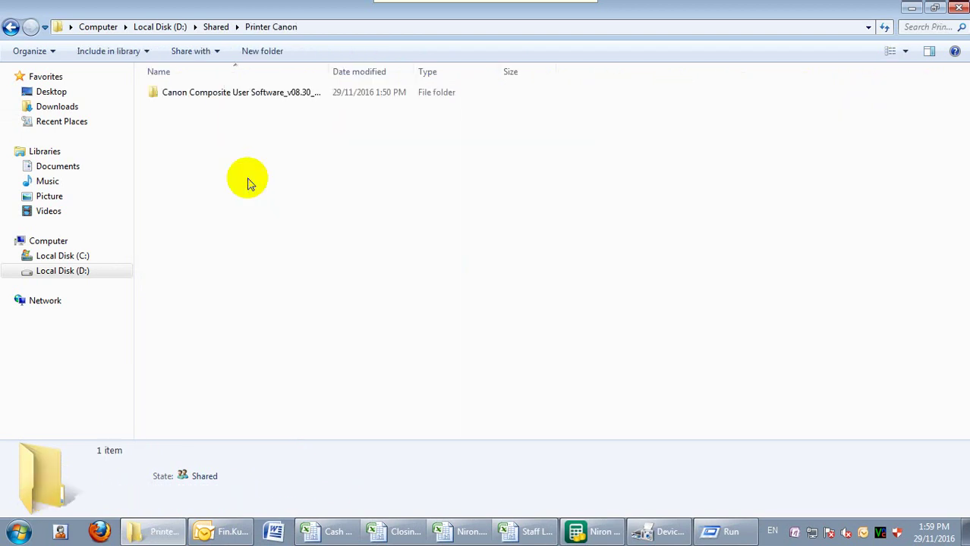
left_click(260, 97)
double_click(299, 99)
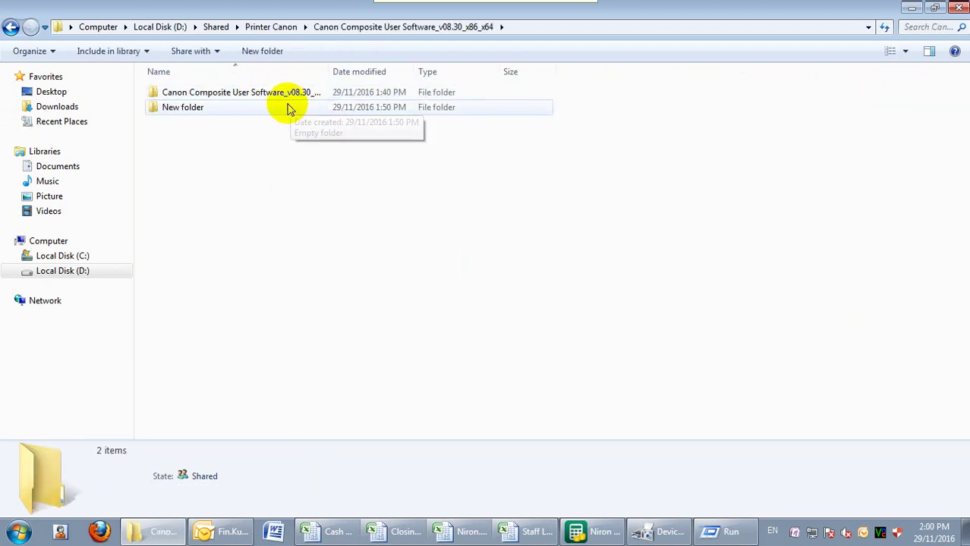
left_click(271, 101)
double_click(327, 94)
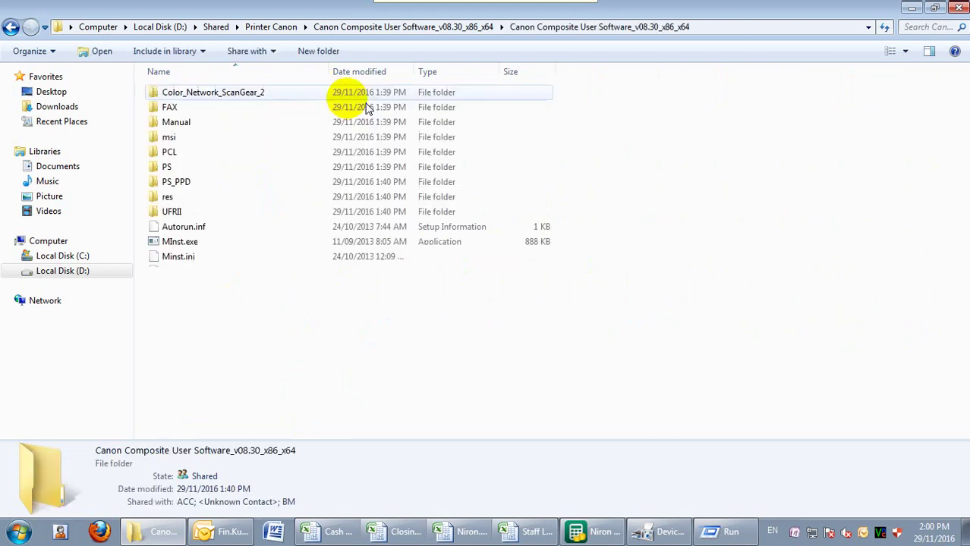
Step: Run the MInst.exe Canon installer and allow it to make changes to the computer
left_click(252, 242)
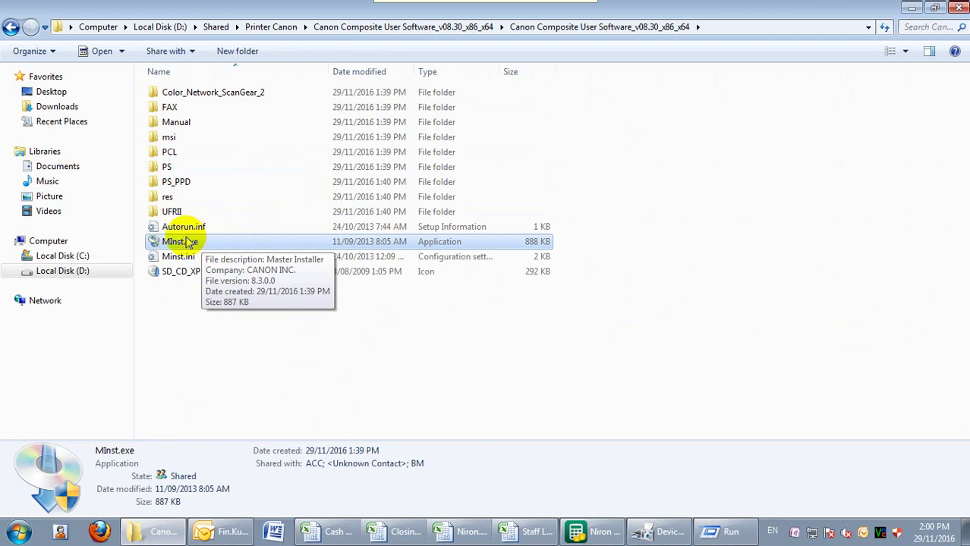
double_click(345, 242)
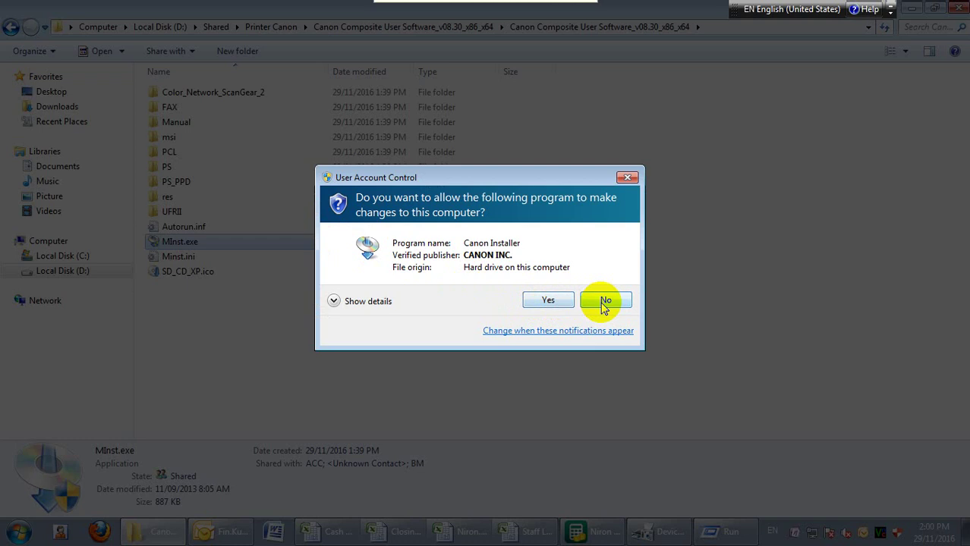
left_click(549, 302)
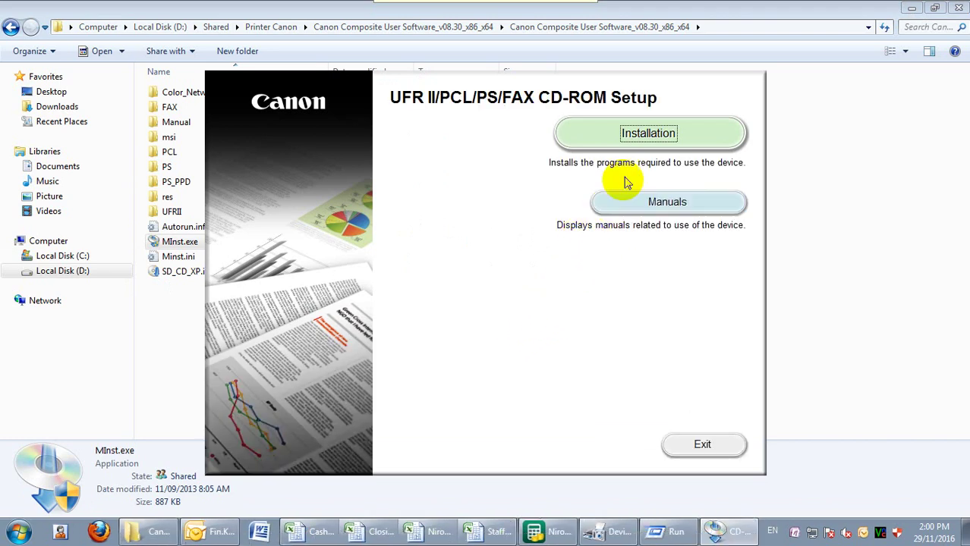
Step: Start the Canon installation with the PCL Printer Driver, PS Printer Driver and Fax Driver deselected, keeping UFR II and Color Network ScanGear 2
left_click(635, 138)
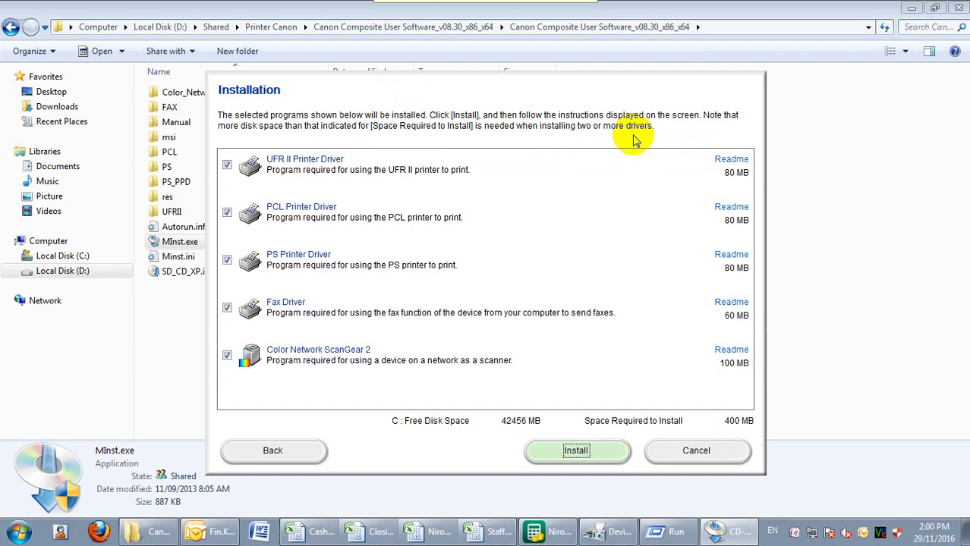
left_click(228, 214)
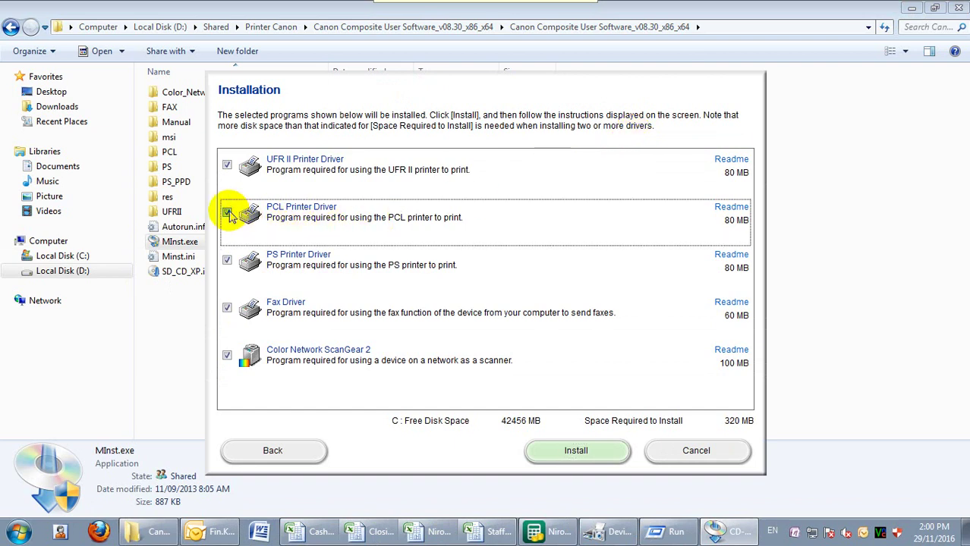
left_click(227, 260)
left_click(227, 308)
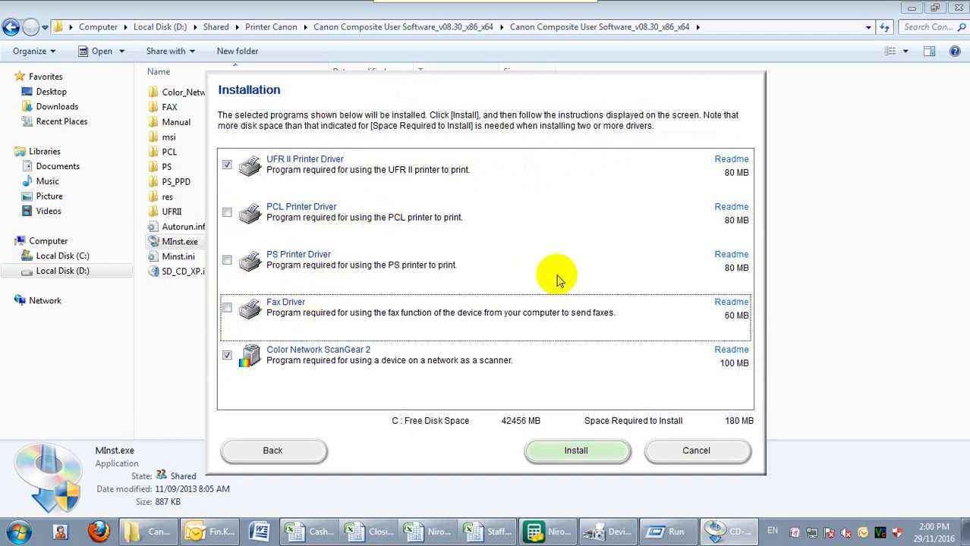
left_click(558, 451)
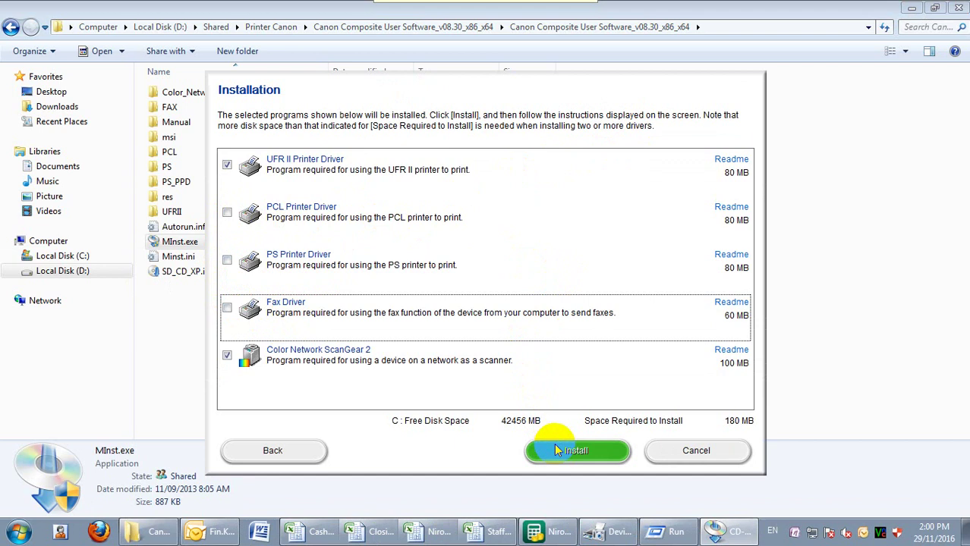
left_click(564, 453)
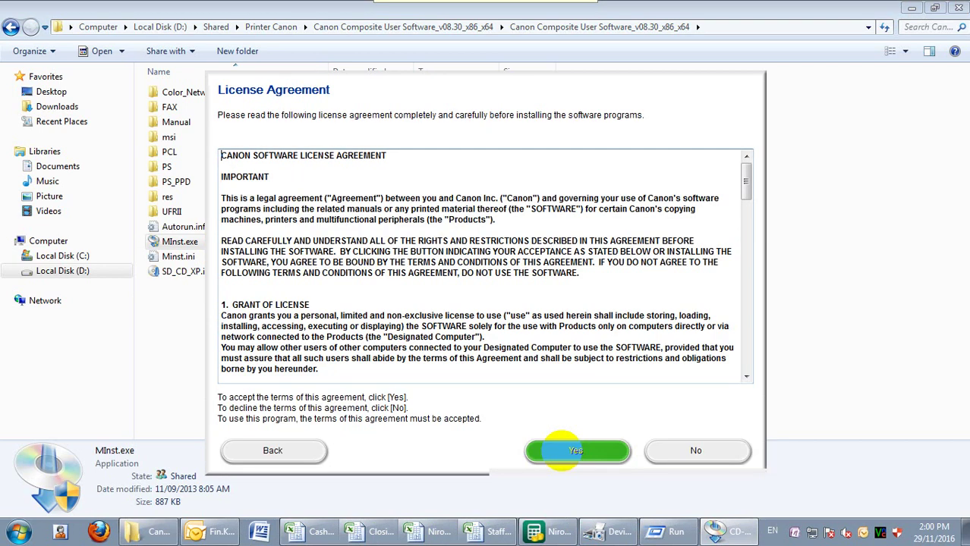
Step: Accept the Canon license agreement and choose the Custom setup for the UFR II Printer Driver without the Canon Driver Information Assist Service
left_click(561, 450)
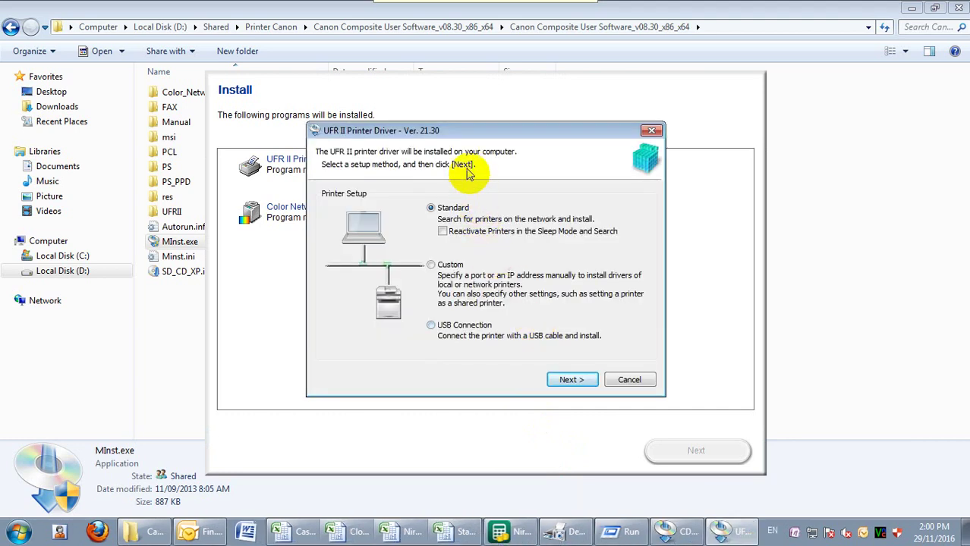
left_click(448, 118)
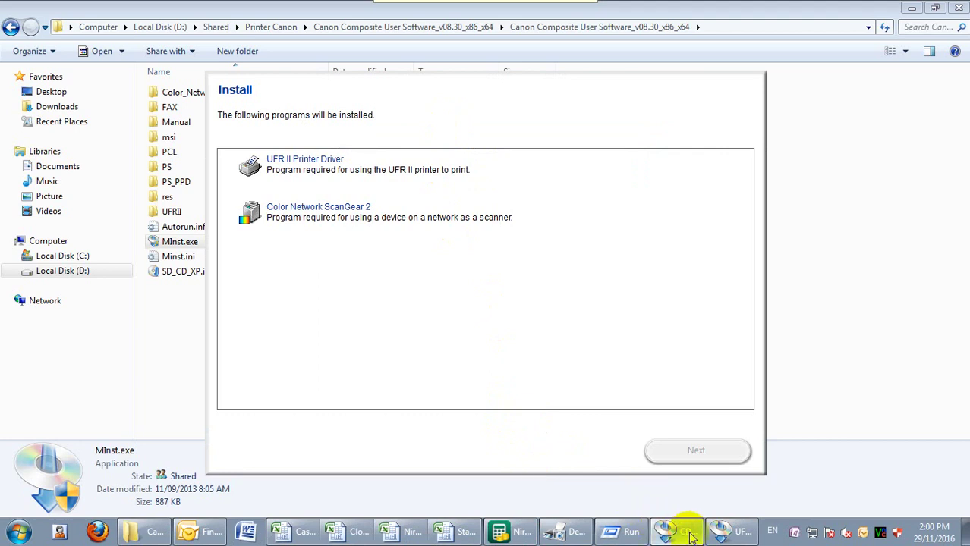
left_click(724, 533)
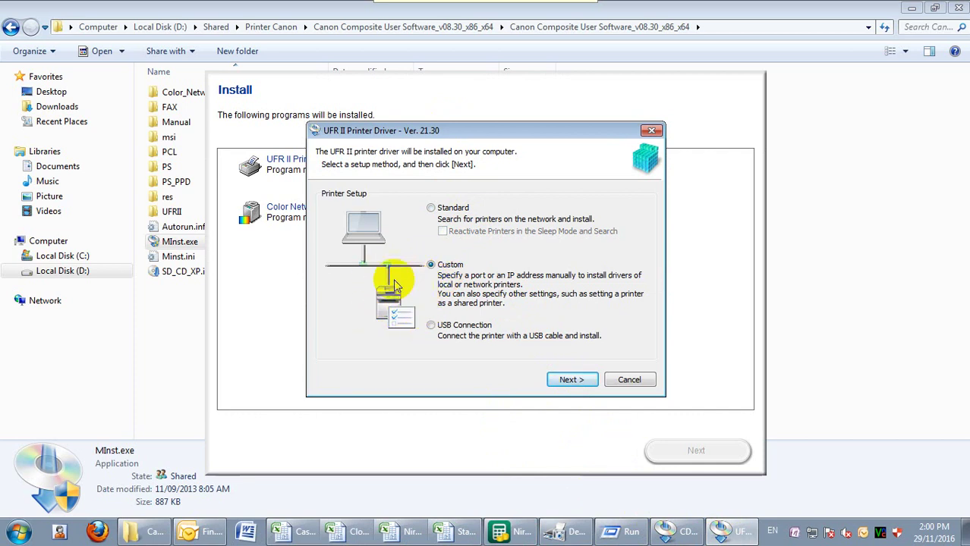
left_click(567, 380)
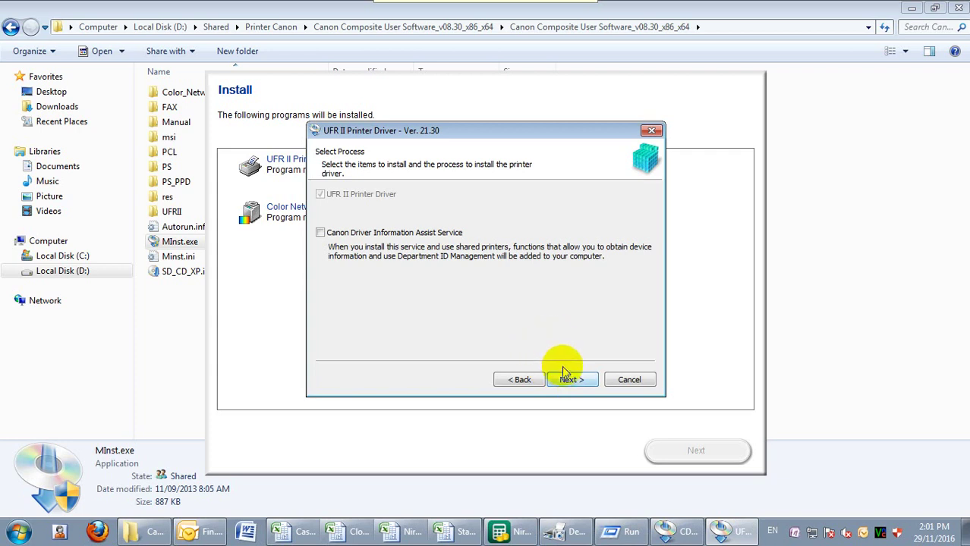
left_click(567, 380)
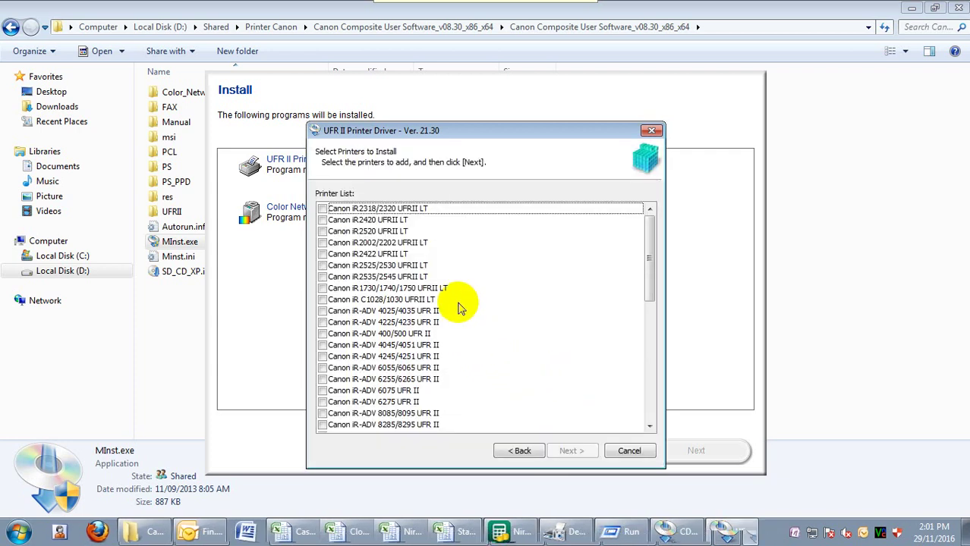
Step: Select Canon iR2525/2530 UFRII LT as the printer to install and continue to its printer information
left_click_drag(652, 261, 650, 223)
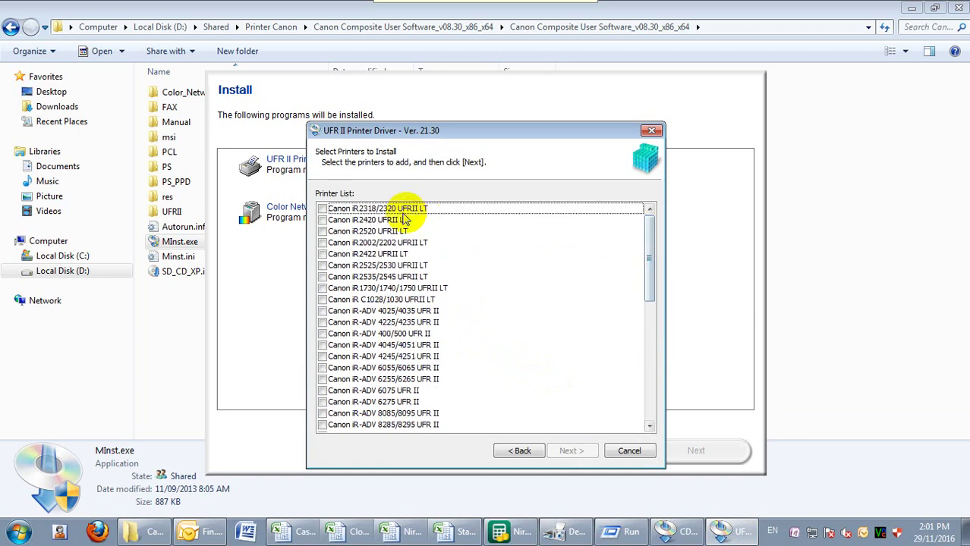
left_click(323, 266)
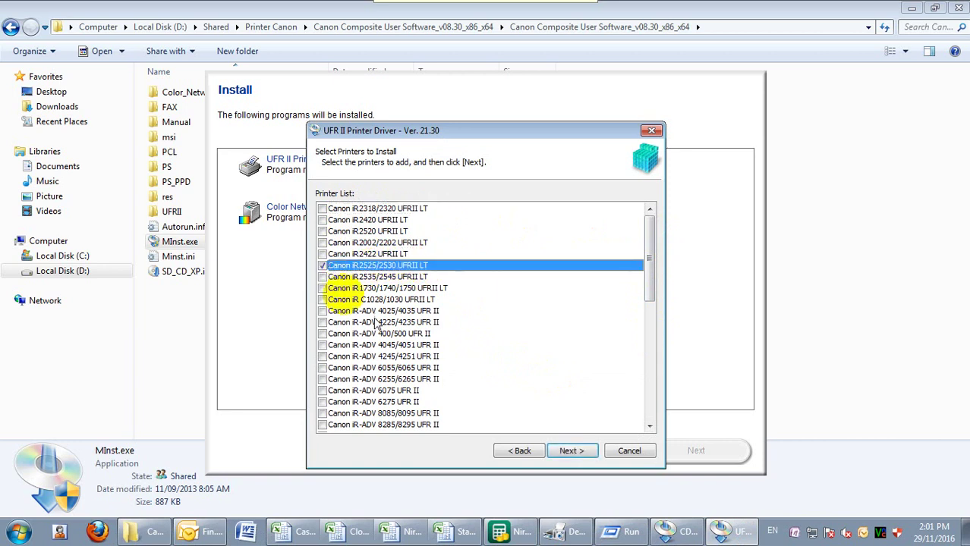
left_click(571, 451)
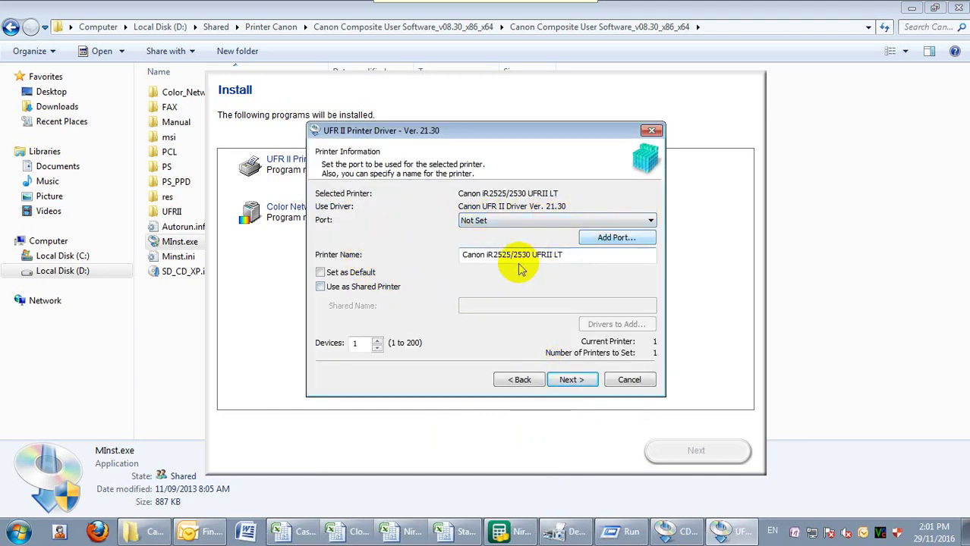
Step: Add a Standard TCP/IP Port for the printer with the IP address and port name 192.168.26.5
left_click(620, 241)
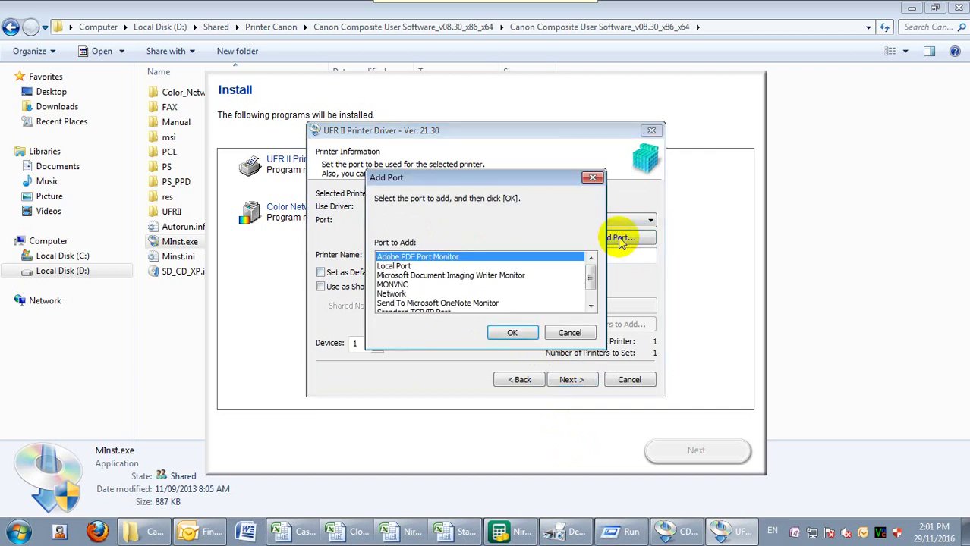
left_click_drag(591, 282, 590, 293)
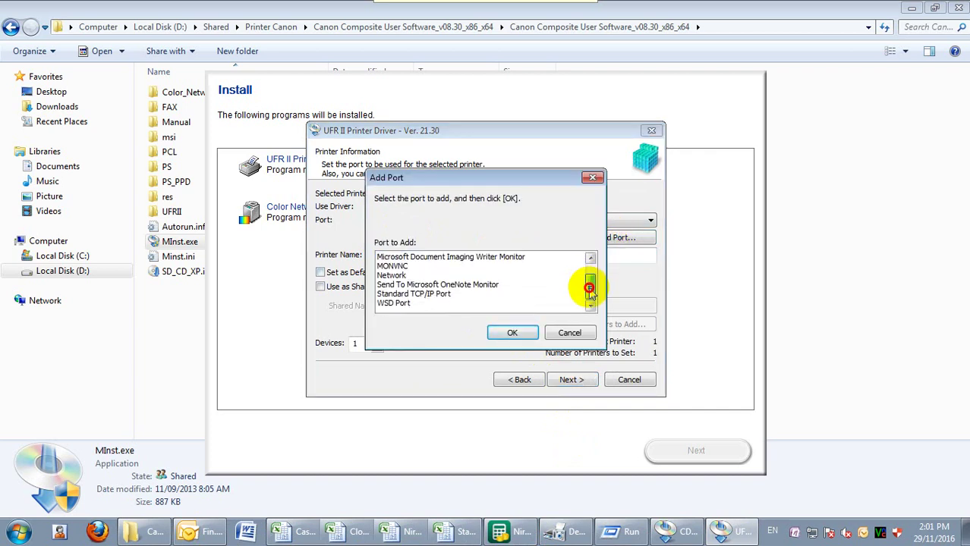
left_click(431, 295)
left_click(515, 334)
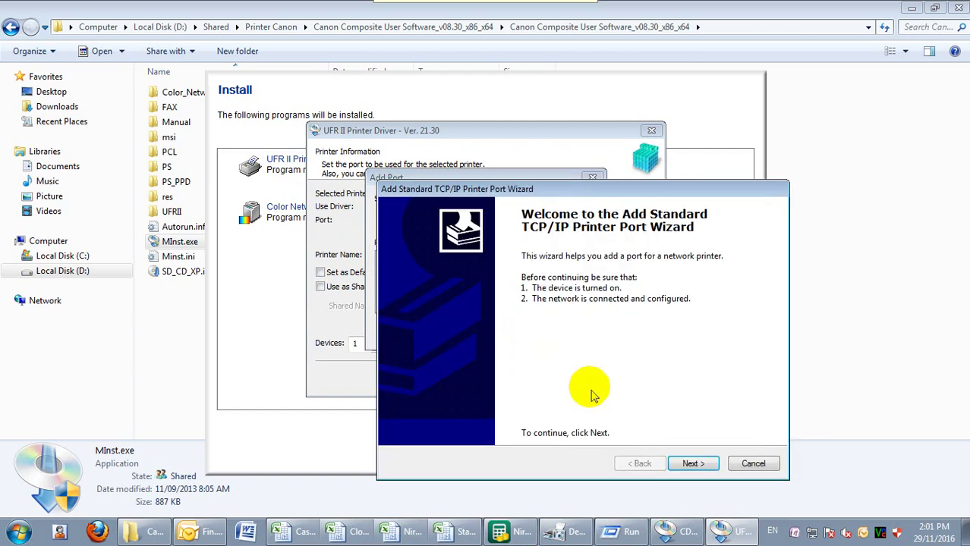
left_click(693, 463)
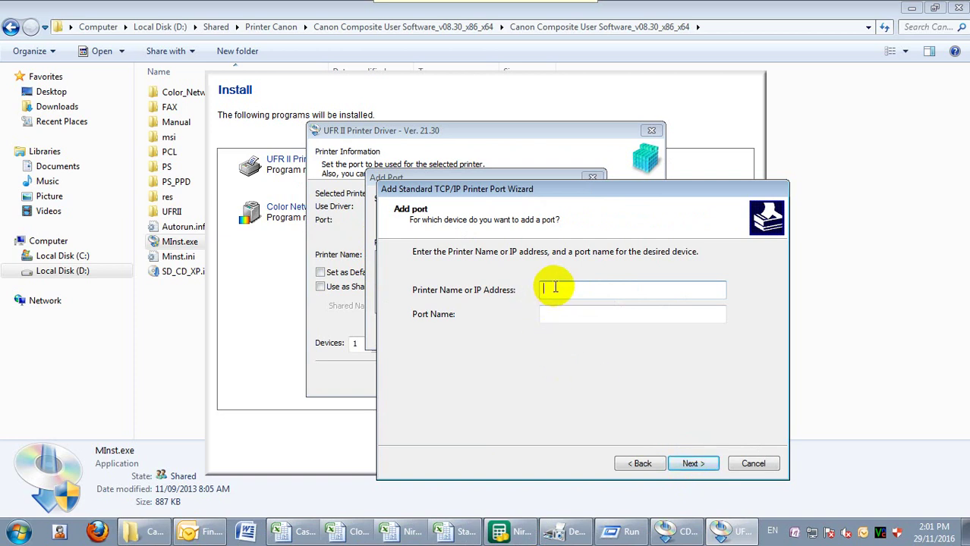
type("192.168.26.5")
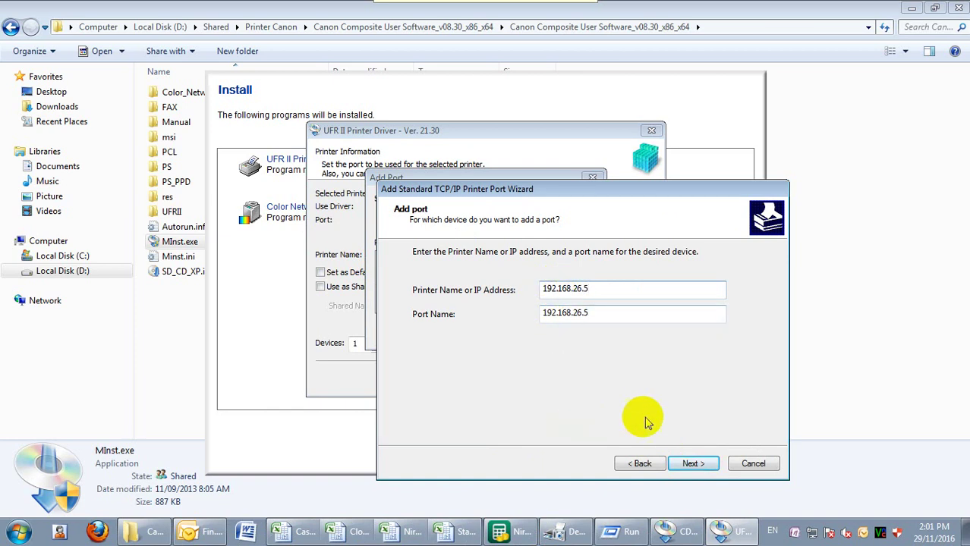
left_click(693, 464)
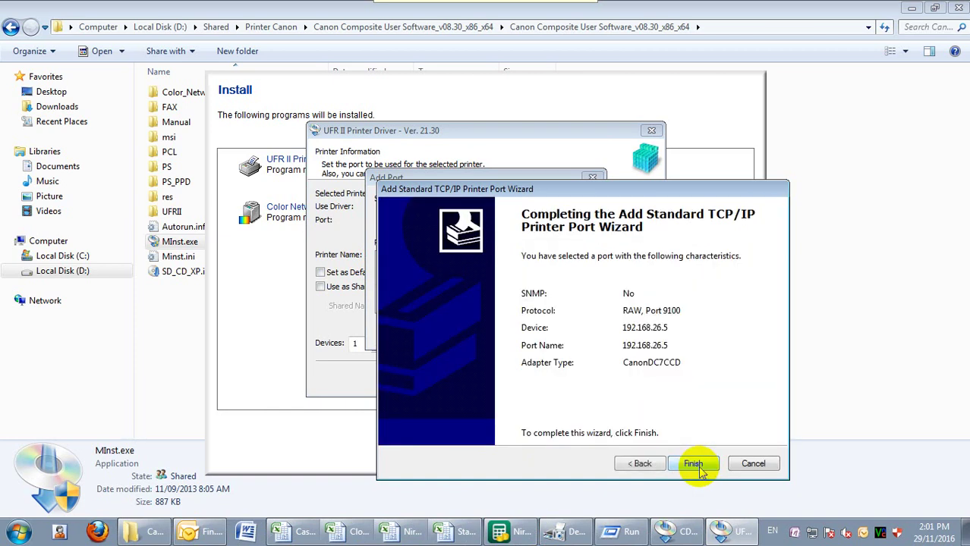
left_click(694, 465)
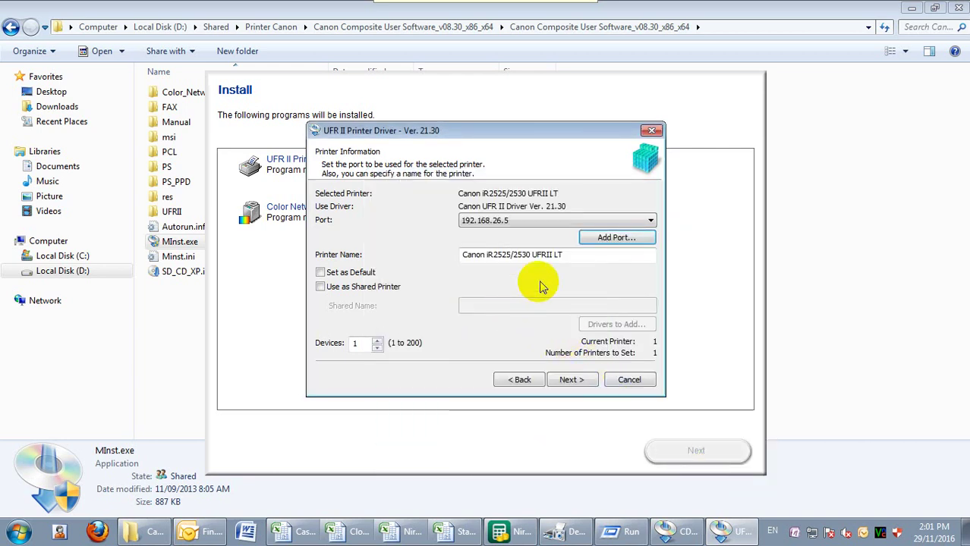
Step: Set the Canon iR2525/2530 UFRII LT as the default printer and start installing its driver
left_click(350, 277)
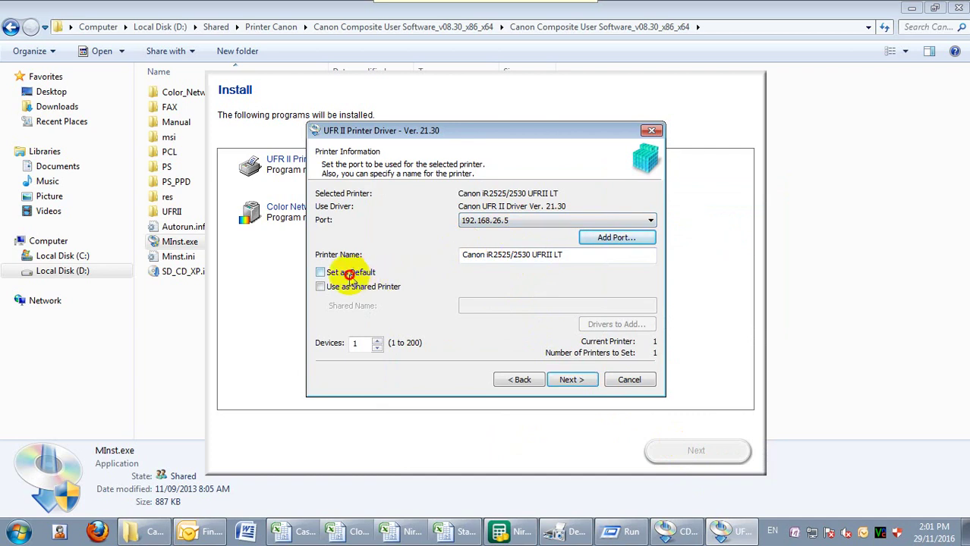
left_click(574, 380)
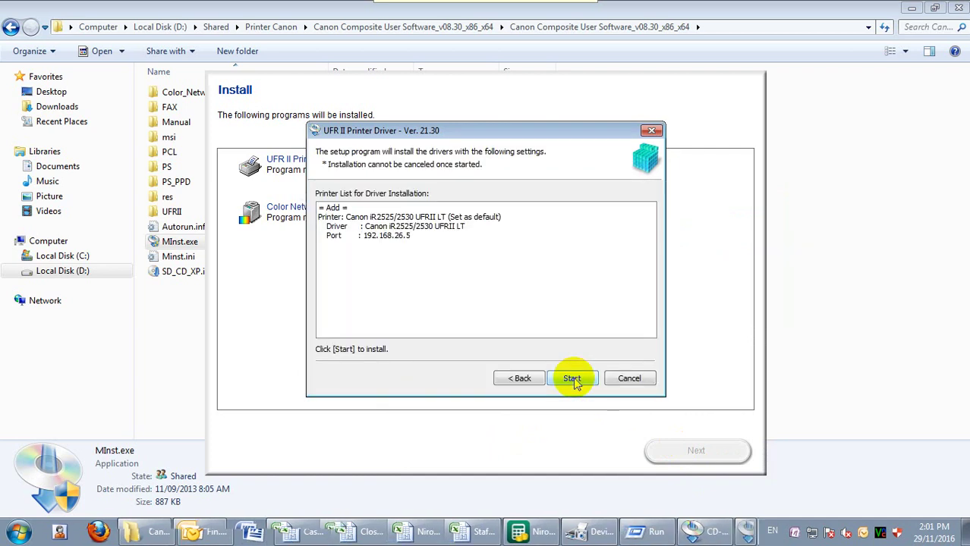
left_click(573, 379)
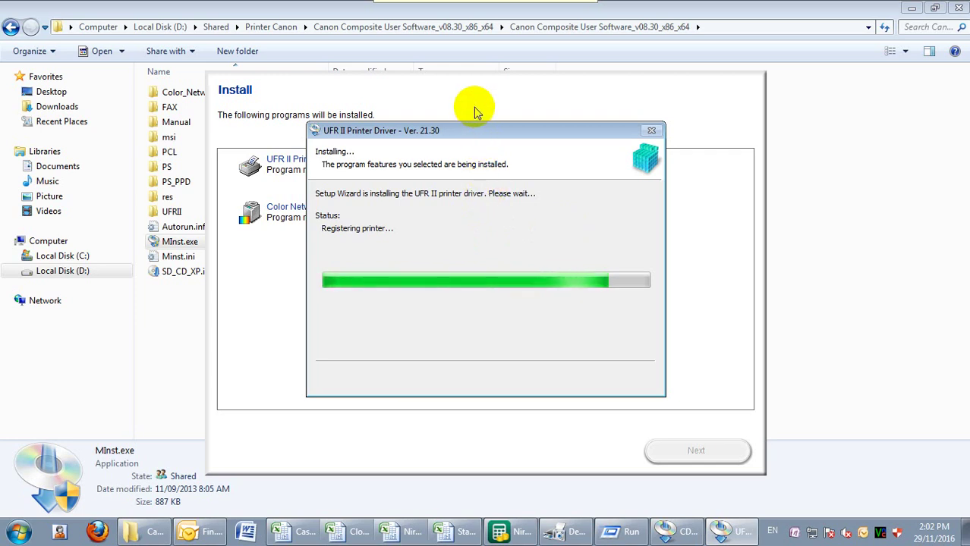
left_click_drag(485, 134, 501, 134)
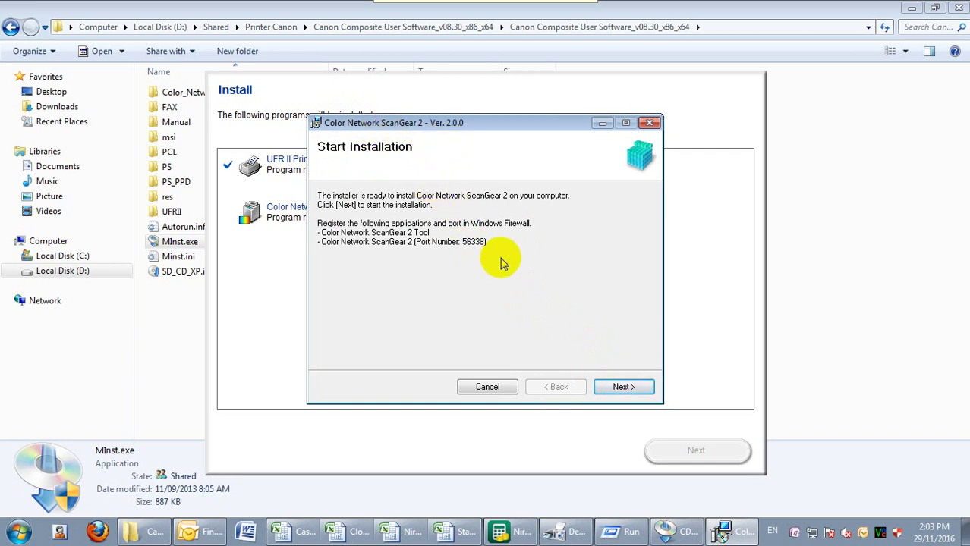
Step: Install Color Network ScanGear 2 and exit the Canon setup
left_click(621, 387)
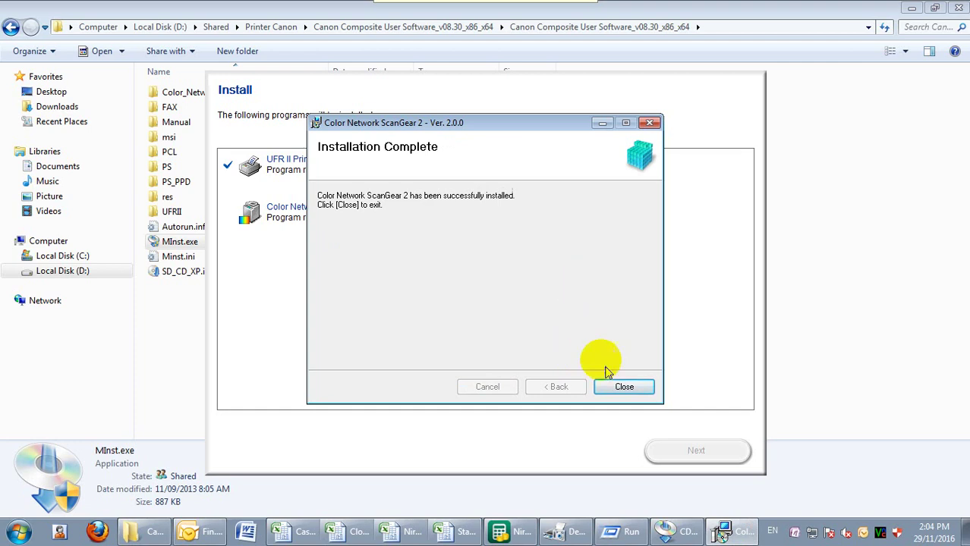
left_click(621, 388)
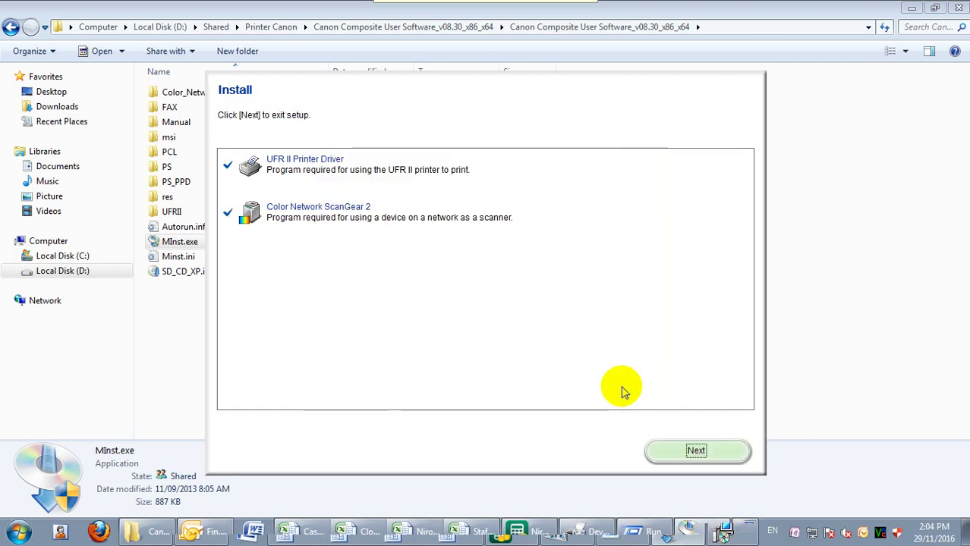
left_click(676, 451)
left_click(697, 450)
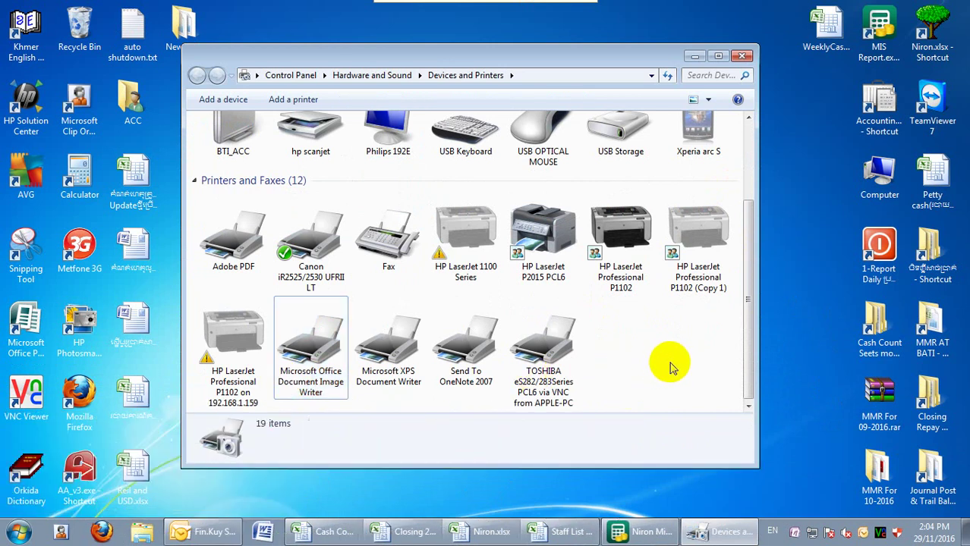
Step: Open the printing defaults from the advanced properties of the Canon iR2525/2530 UFRII LT printer
left_click(322, 250)
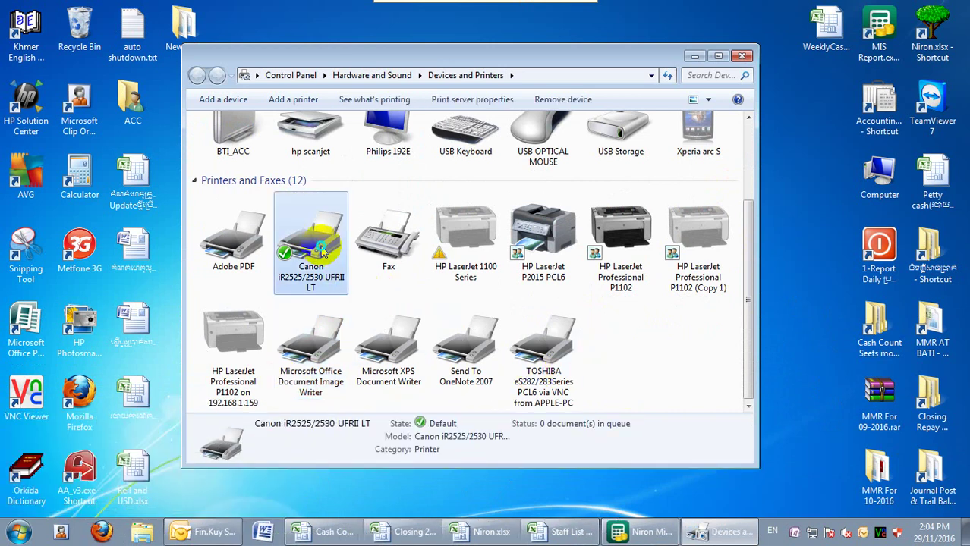
right_click(323, 250)
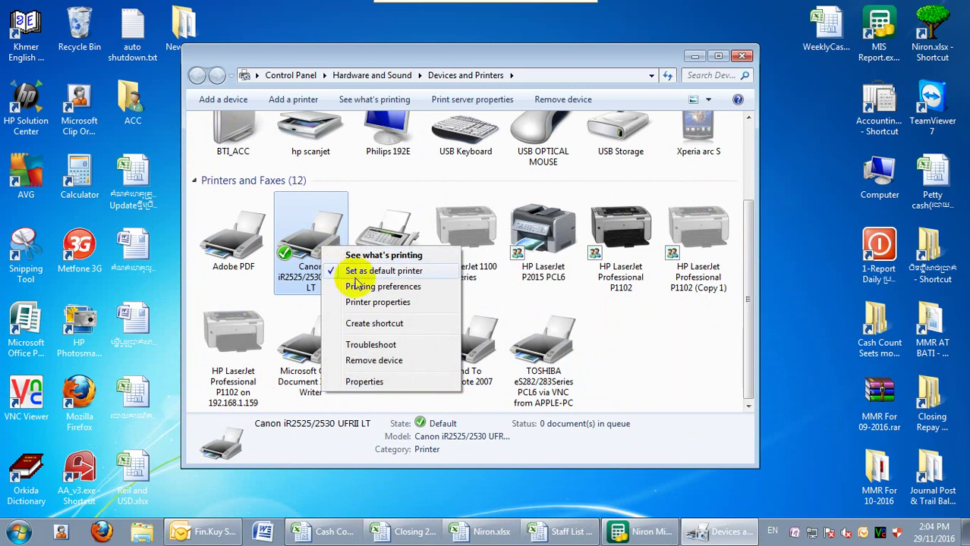
left_click(440, 304)
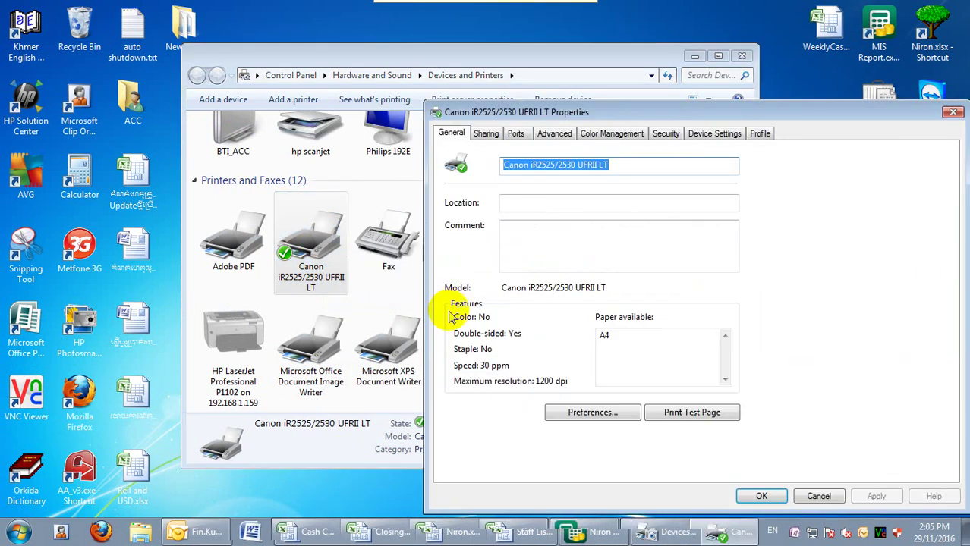
left_click(563, 134)
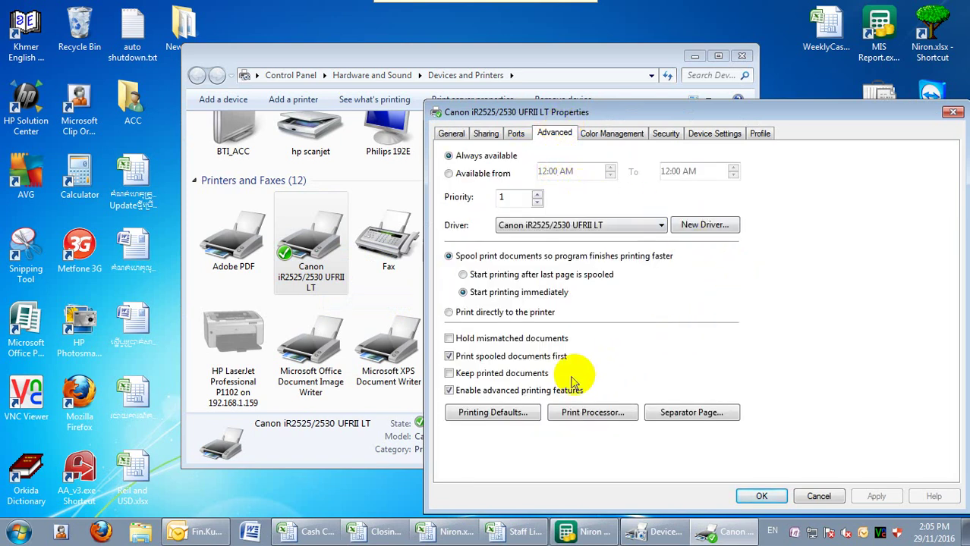
left_click(494, 413)
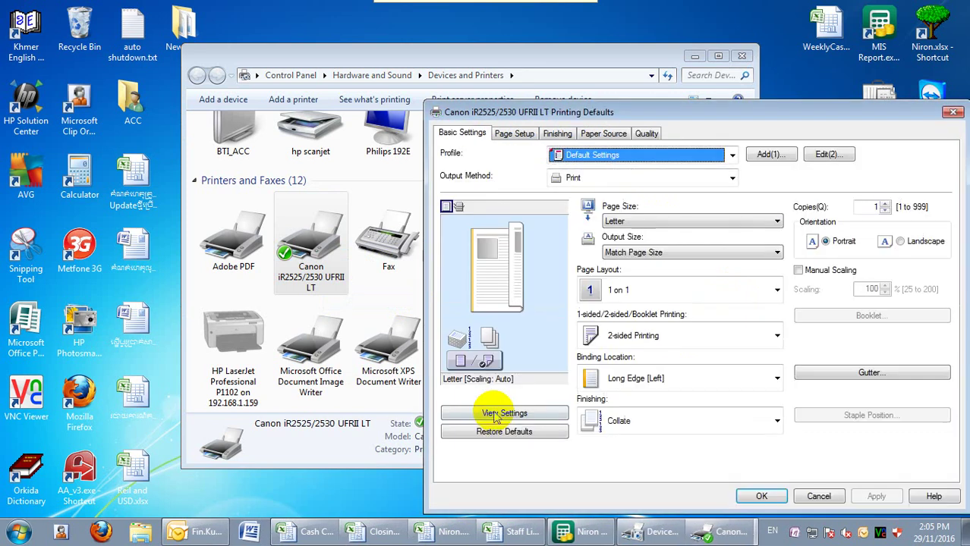
Step: Set the default page size to A4 and the printing mode to 1-sided Printing, and save the printer properties
left_click(630, 223)
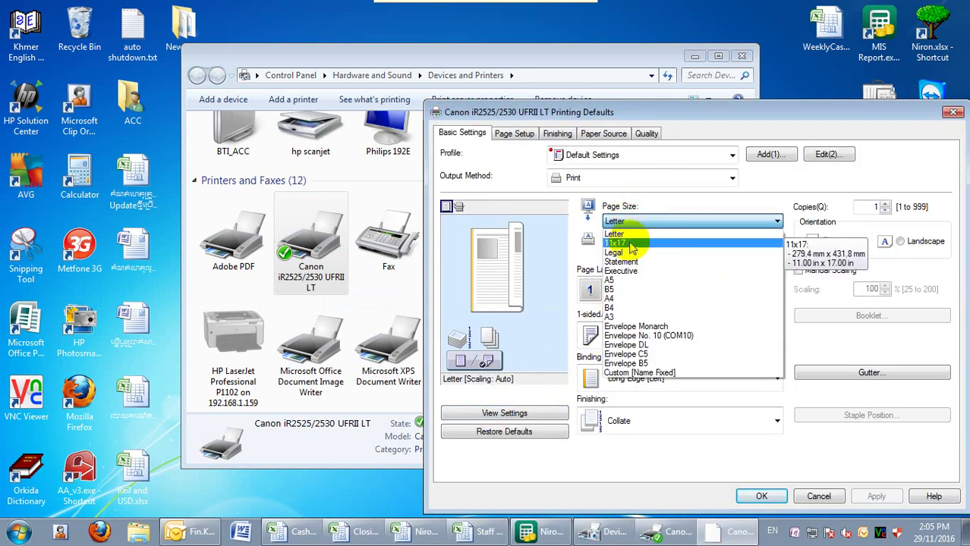
left_click(623, 300)
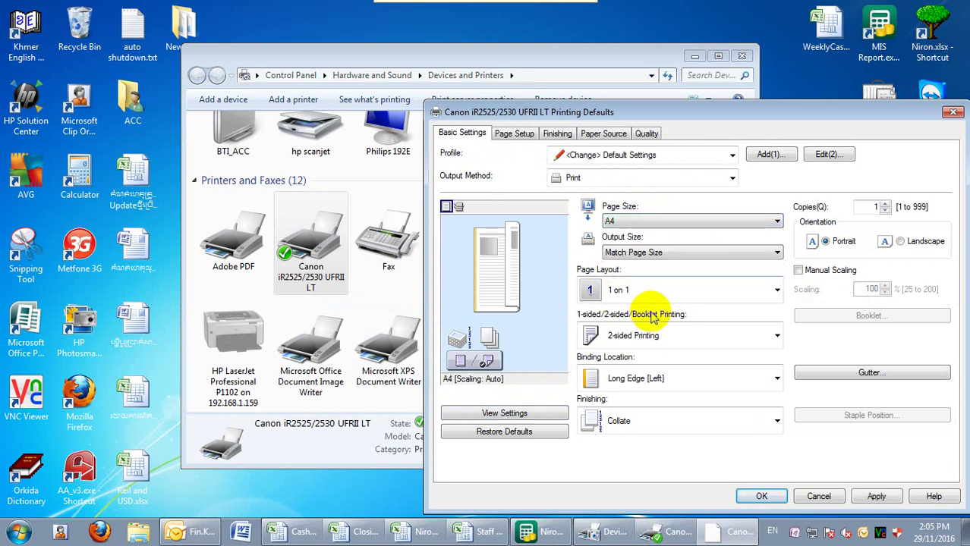
left_click(742, 335)
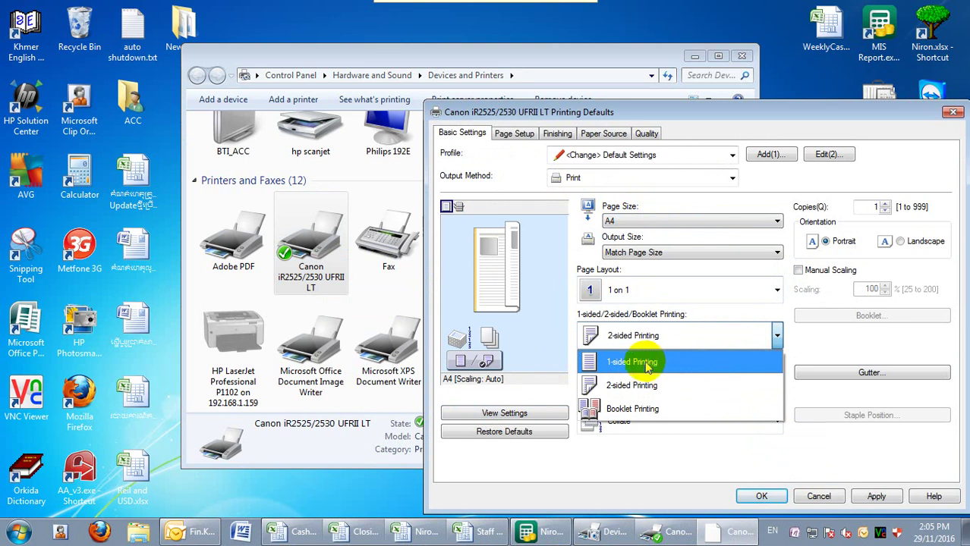
left_click(679, 363)
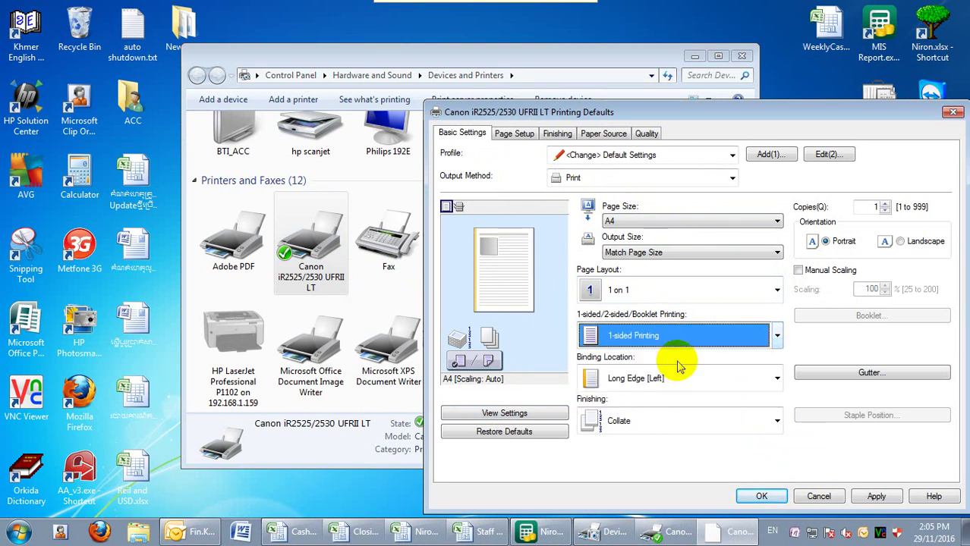
left_click(876, 497)
left_click(762, 497)
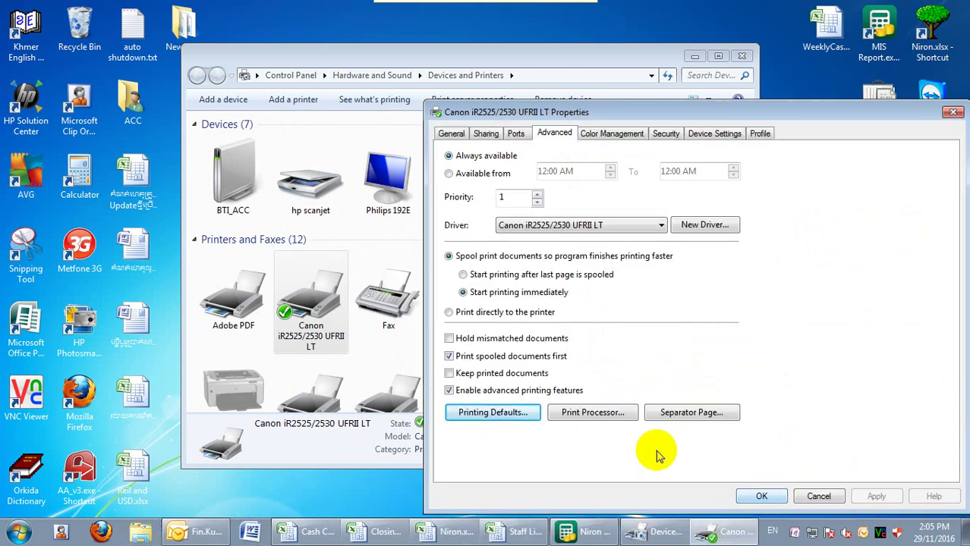
left_click(750, 496)
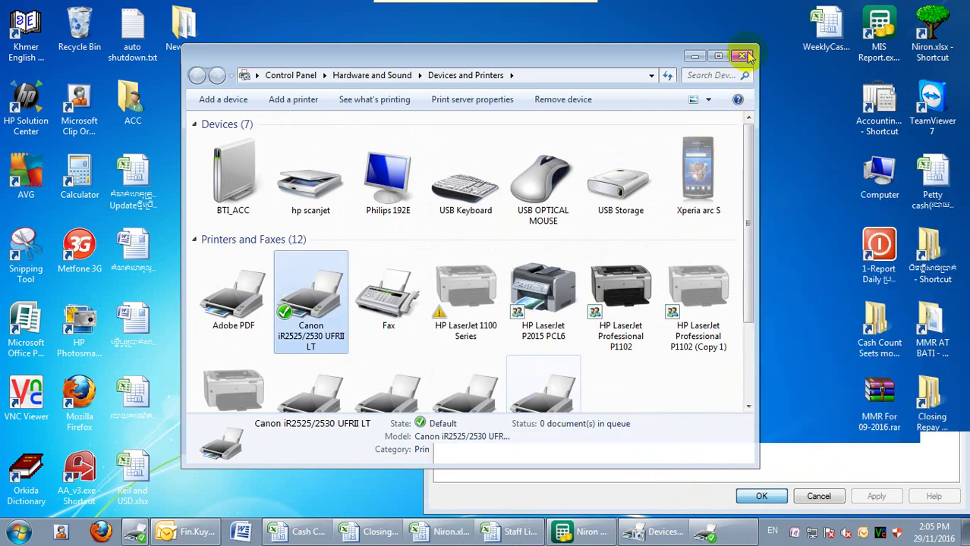
Step: Print a test page from the properties of the Canon iR2525/2530 UFRII LT printer
right_click(297, 292)
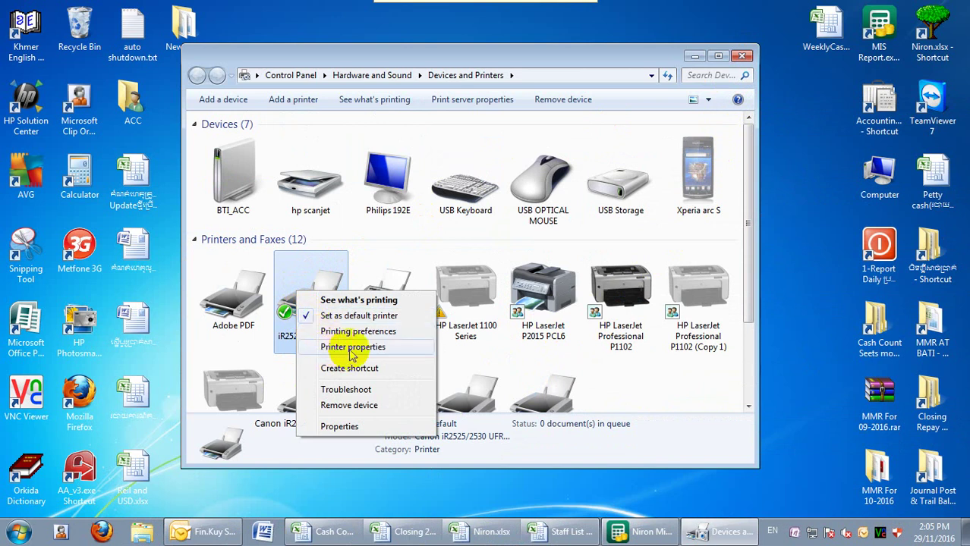
left_click(351, 348)
left_click(611, 418)
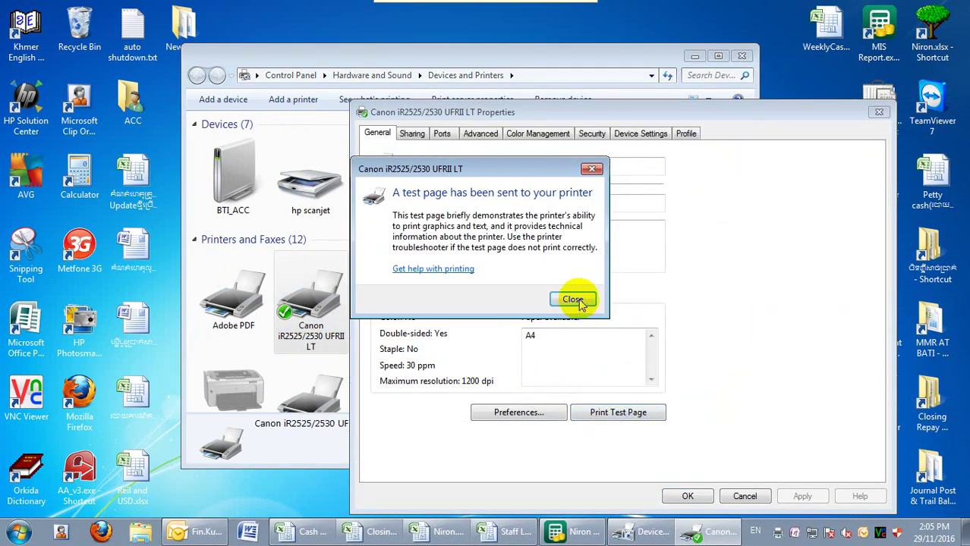
Step: Close the test page confirmation, the Canon printer properties and the Devices and Printers window
left_click(574, 301)
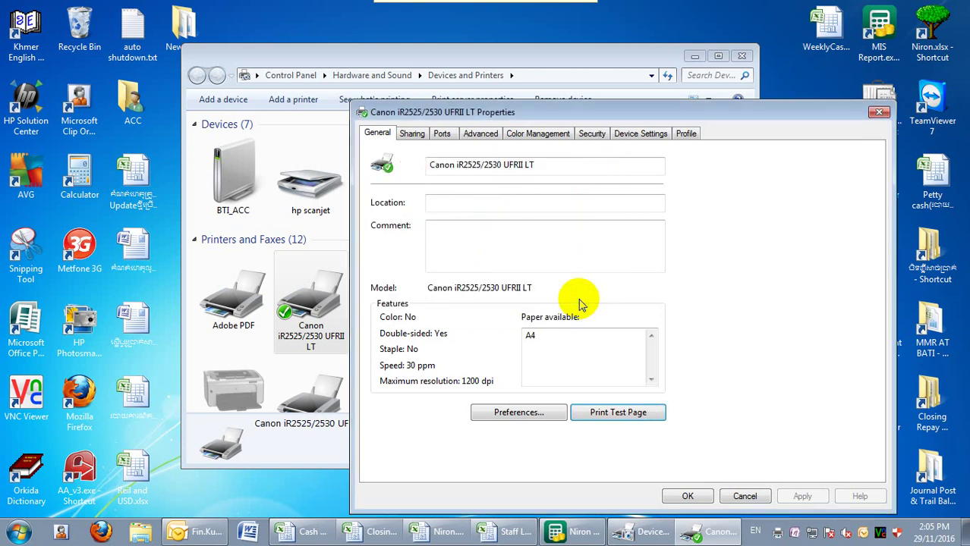
left_click(683, 497)
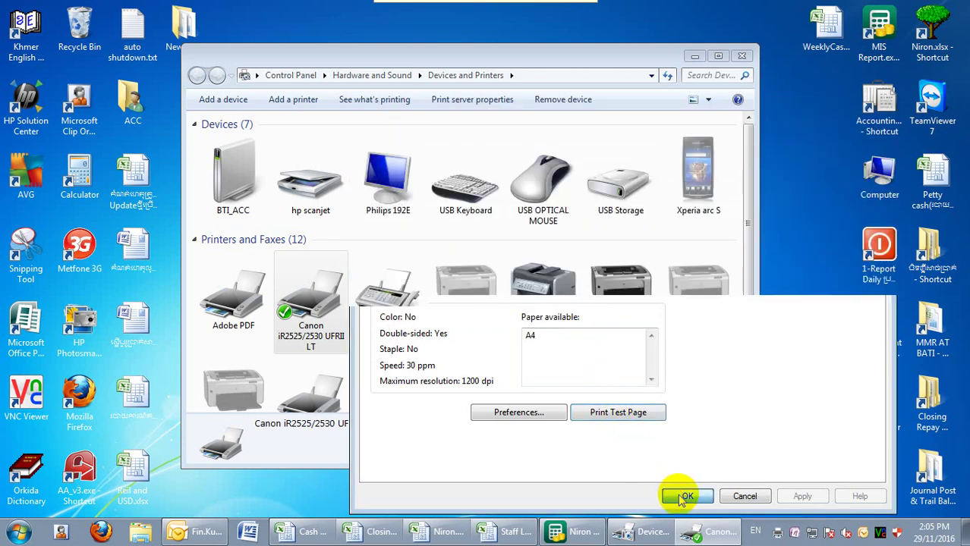
left_click(743, 57)
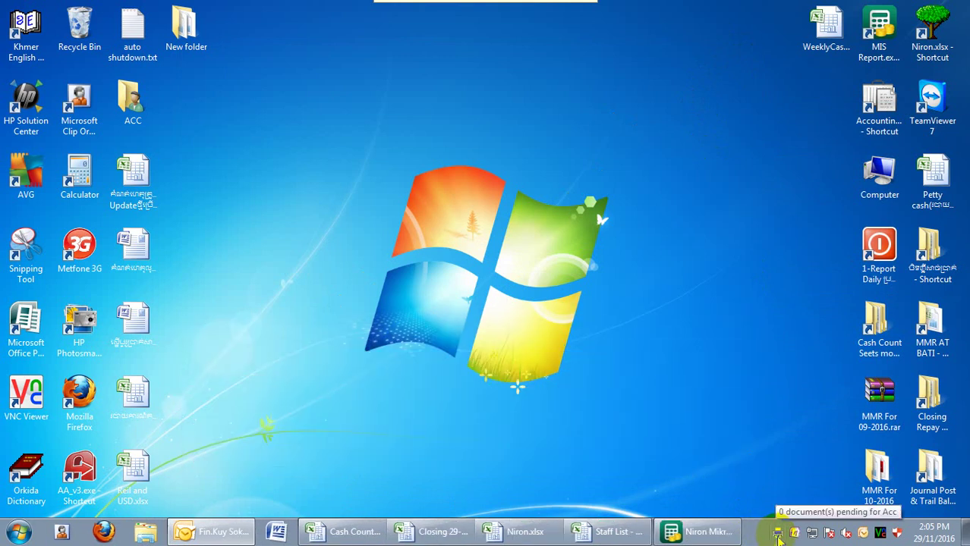
left_click(778, 535)
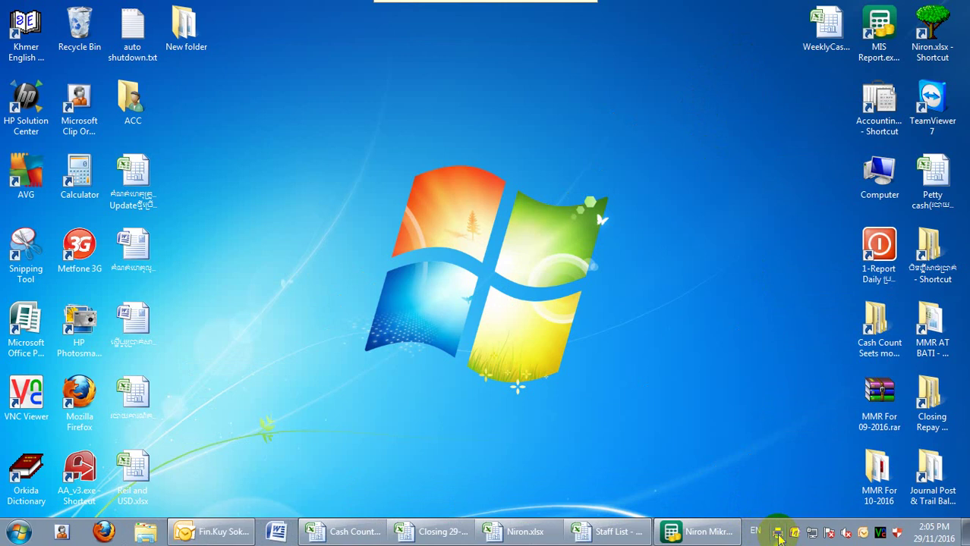
Step: Discover network scanners by IP address in Color Network ScanGear 2 Tool, select the iR2525/2530 at 192.168.26.5, and exit the tool
left_click(30, 532)
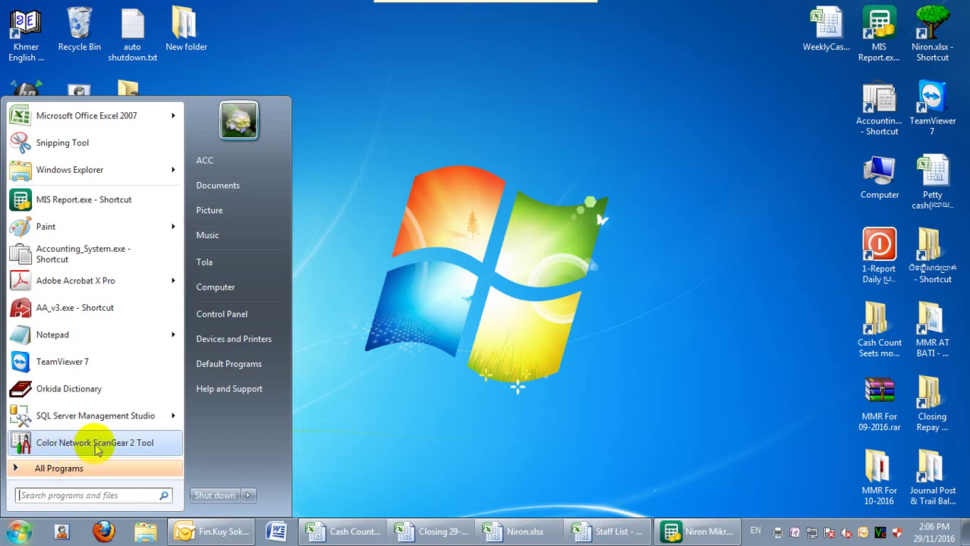
left_click(99, 446)
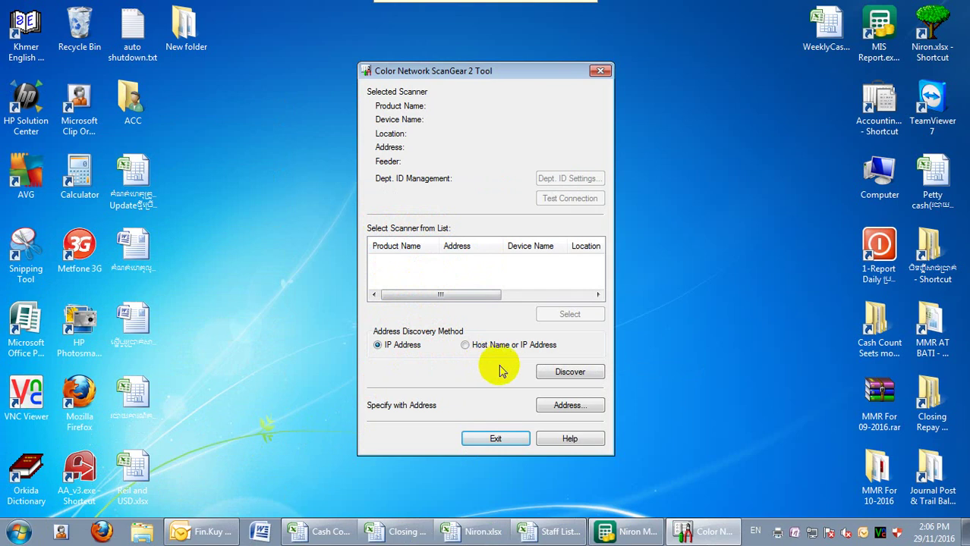
left_click(597, 375)
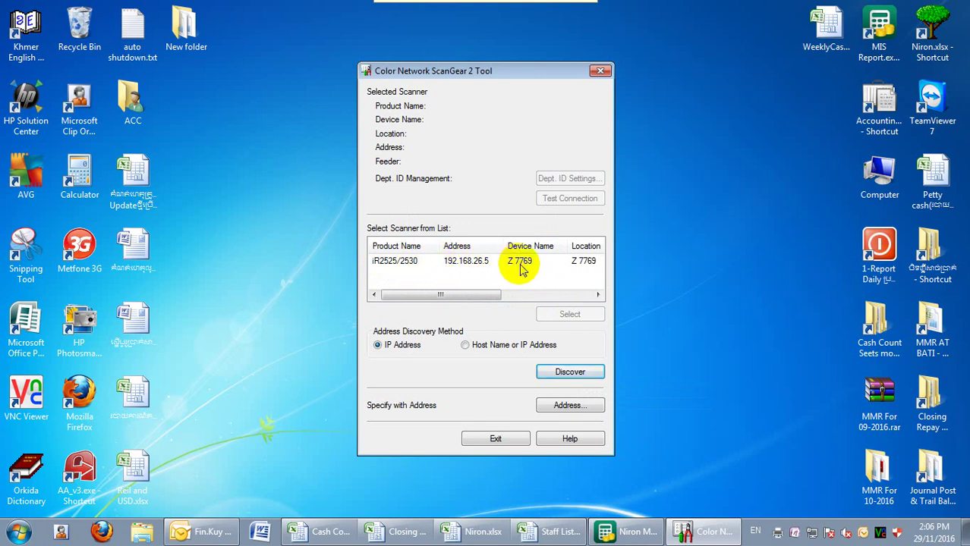
left_click(396, 265)
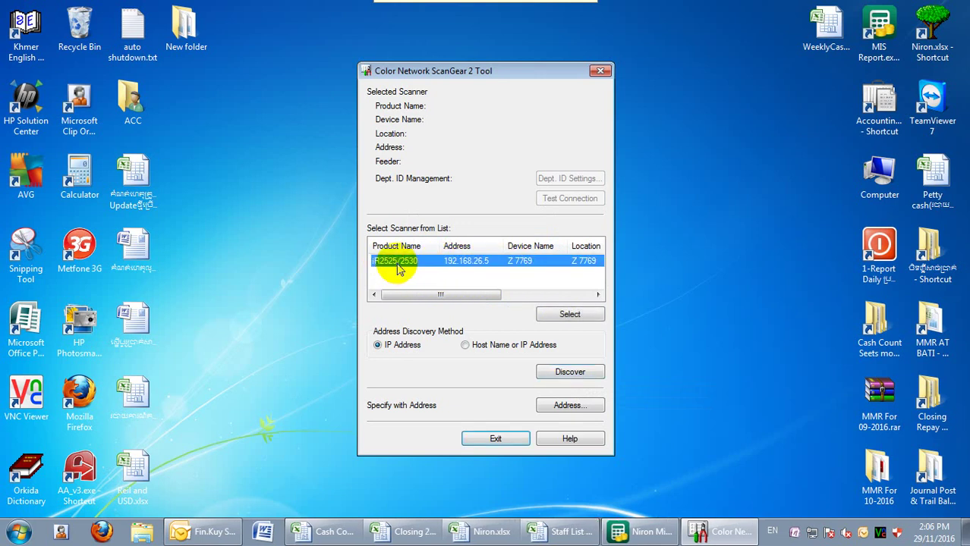
left_click(569, 319)
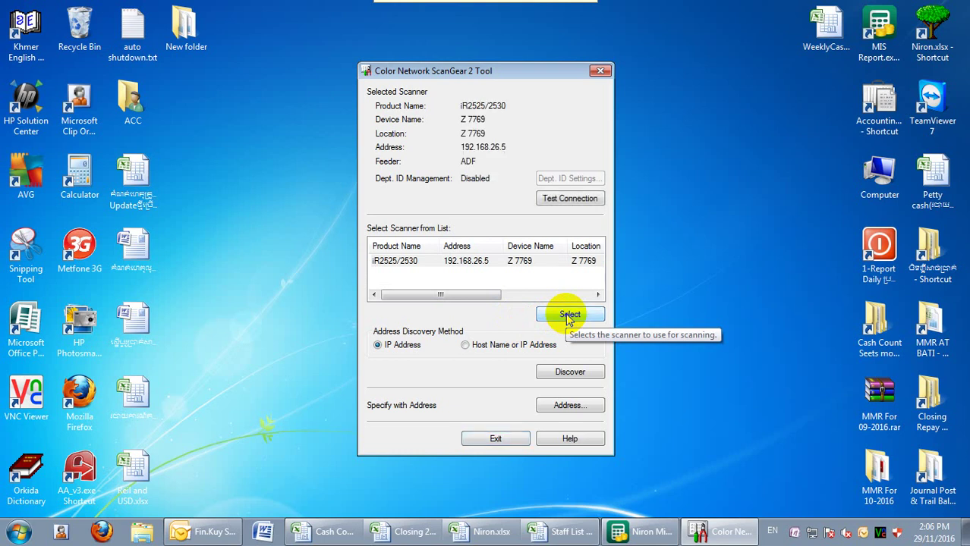
left_click(495, 439)
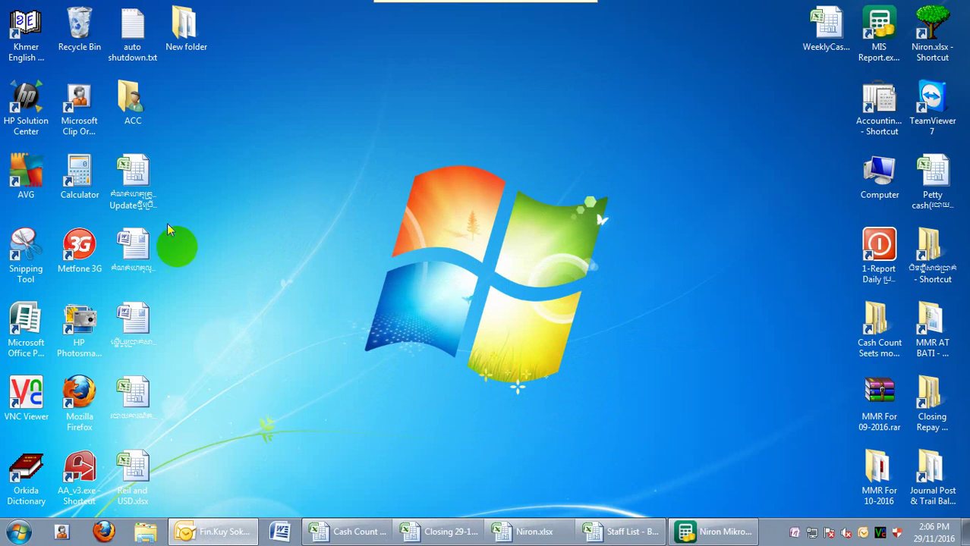
Step: Open Microsoft Clip Organizer and start adding clips from a scanner or camera
left_click(85, 103)
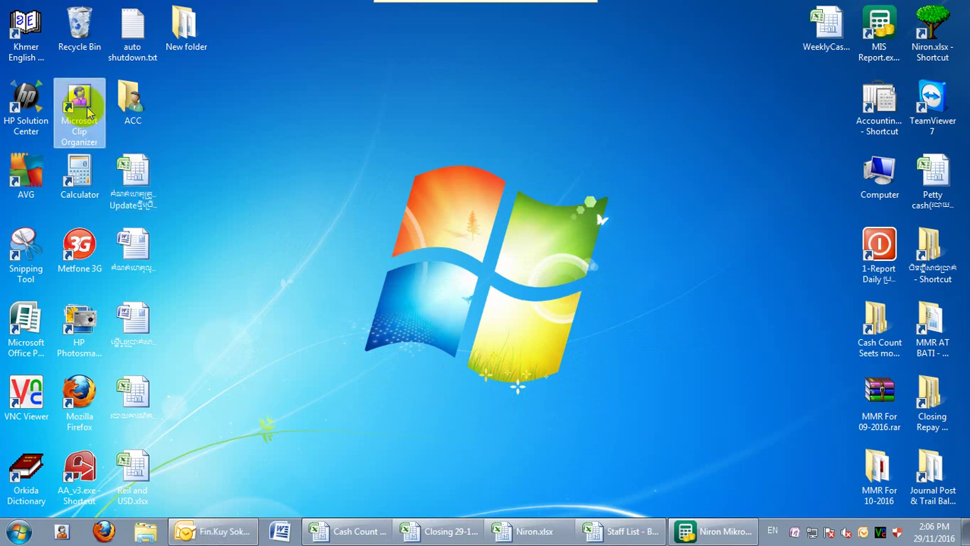
double_click(89, 103)
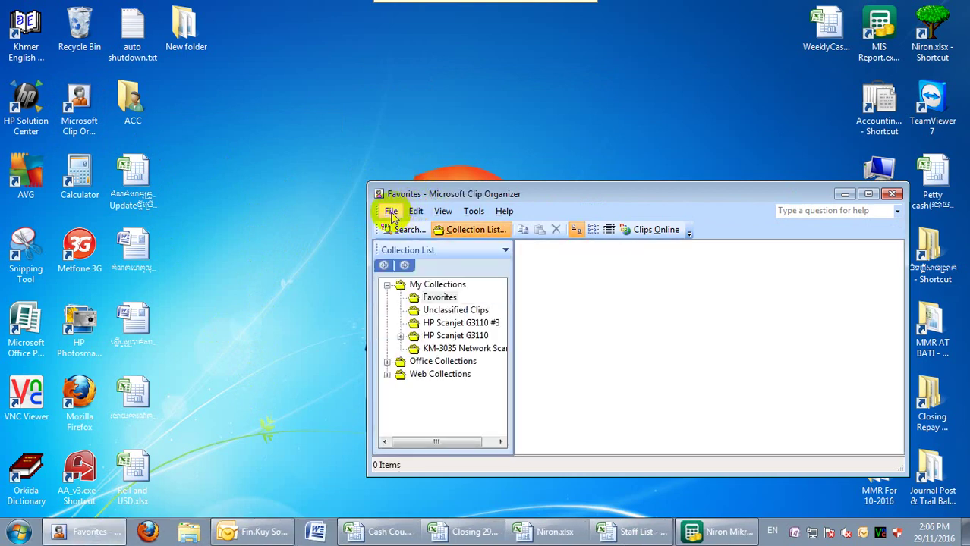
left_click(391, 213)
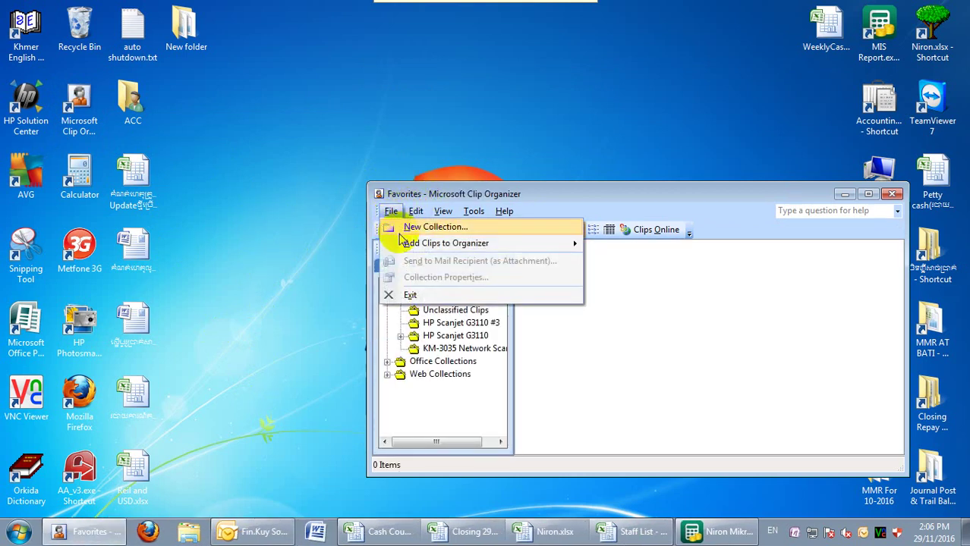
mouse_move(398, 244)
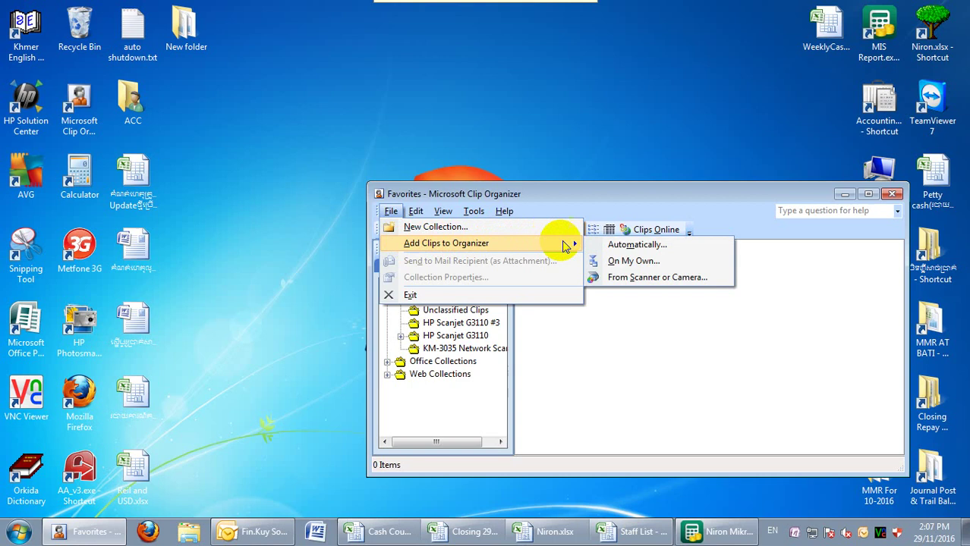
left_click(710, 283)
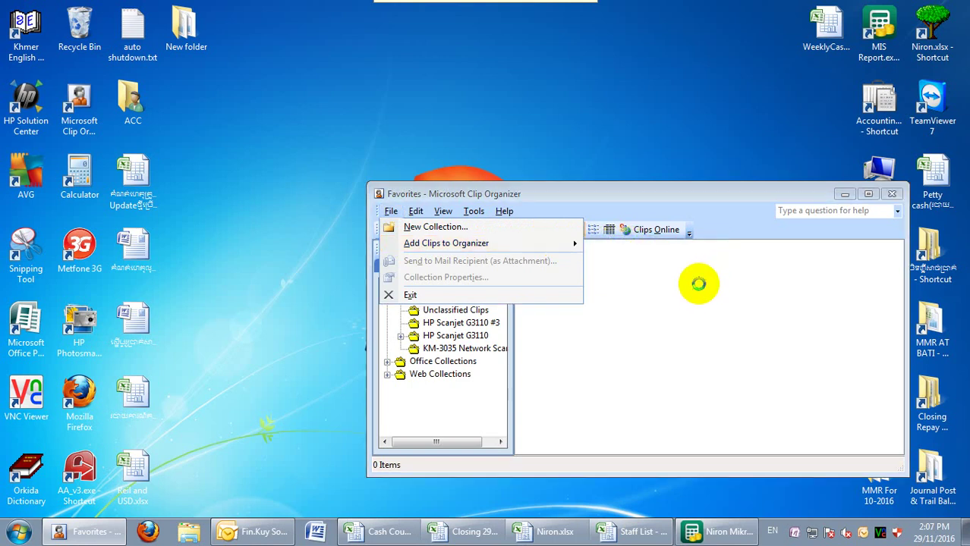
Step: Choose Color Network ScanGear 2 as the scanning device and open its custom insert settings
left_click(558, 320)
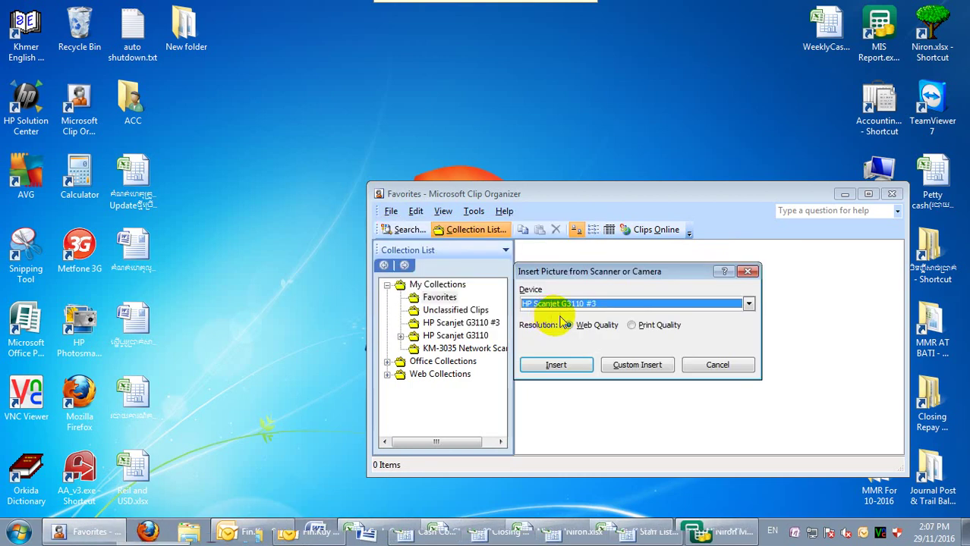
left_click(728, 307)
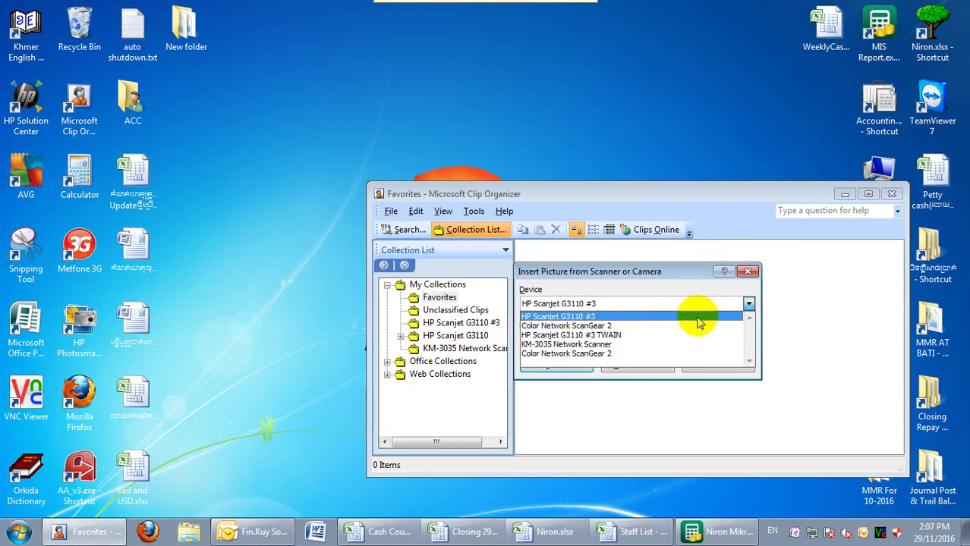
left_click(608, 354)
left_click(627, 368)
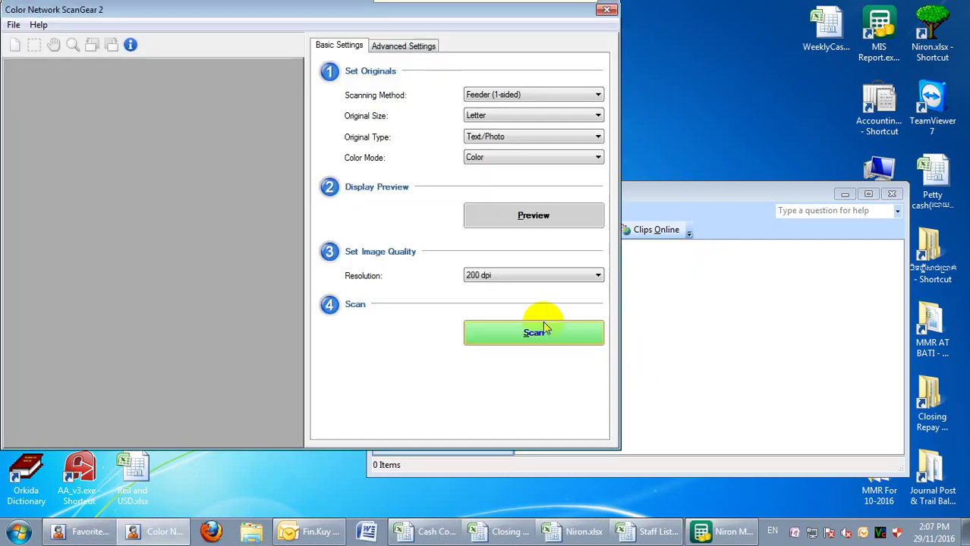
Step: Set the scanning method to Platen Glass, try a scan, and close Clip Organizer
left_click(542, 95)
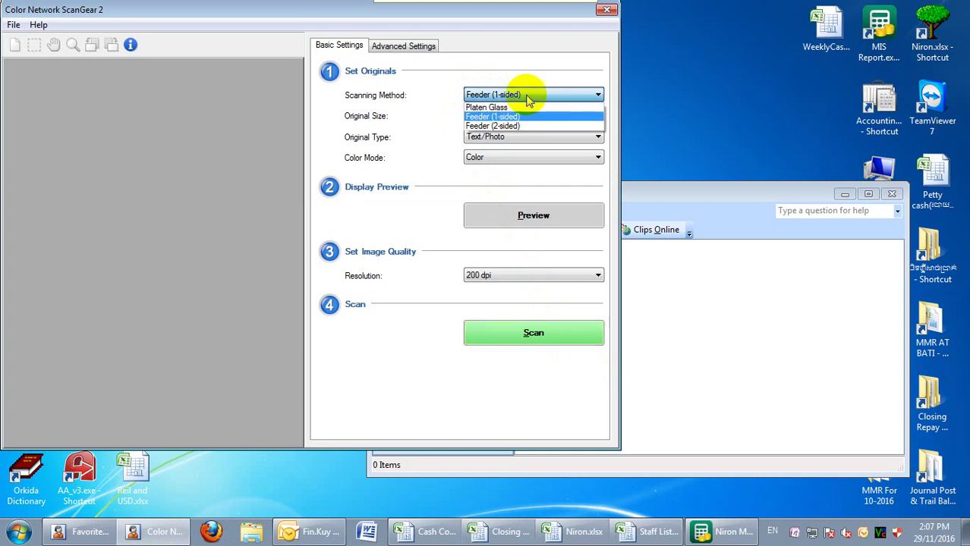
left_click(506, 106)
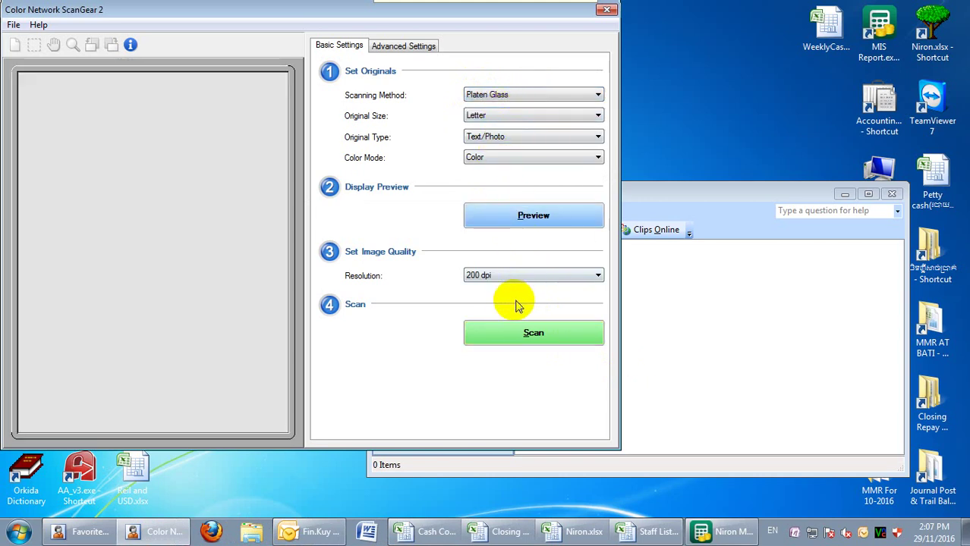
left_click(516, 333)
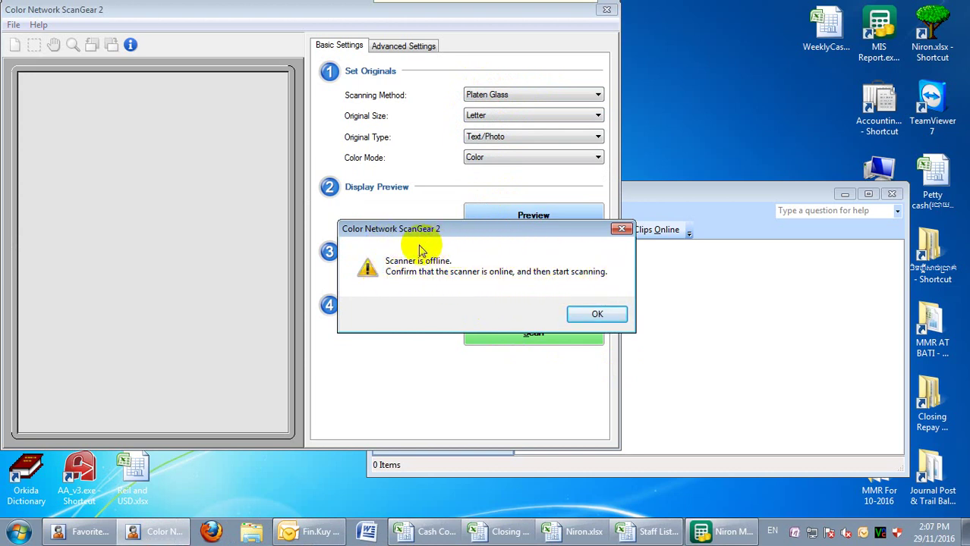
left_click(594, 315)
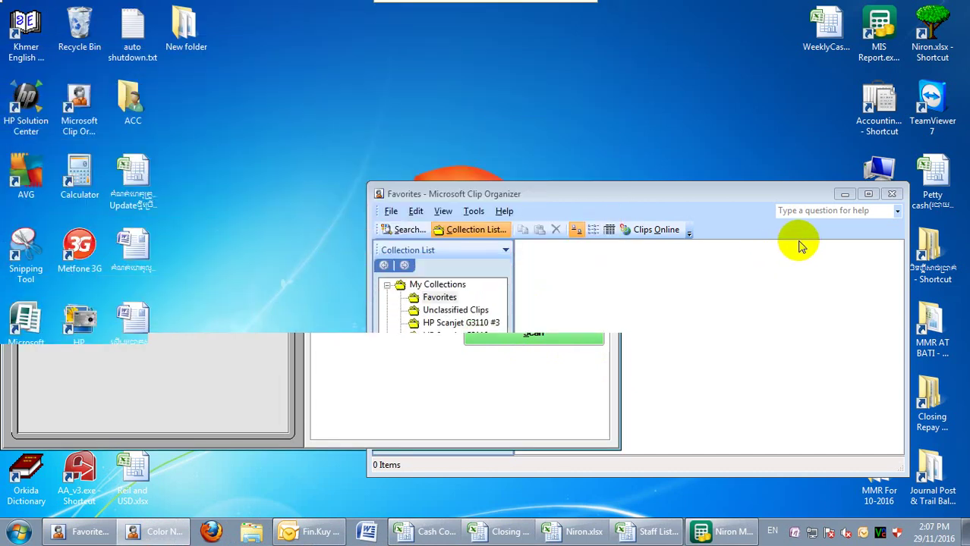
left_click(892, 196)
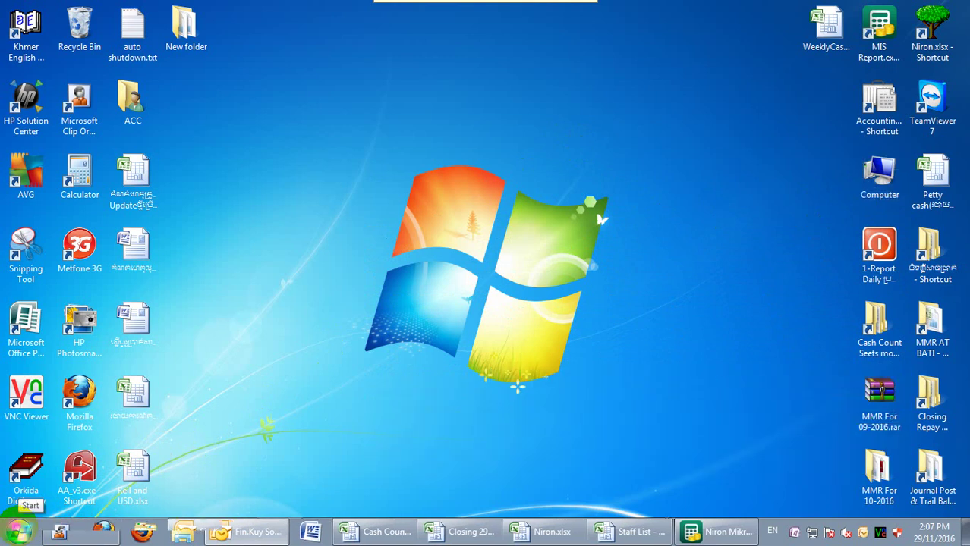
Step: Search the installed programs for "sti" and open Sticky Notes
left_click(18, 532)
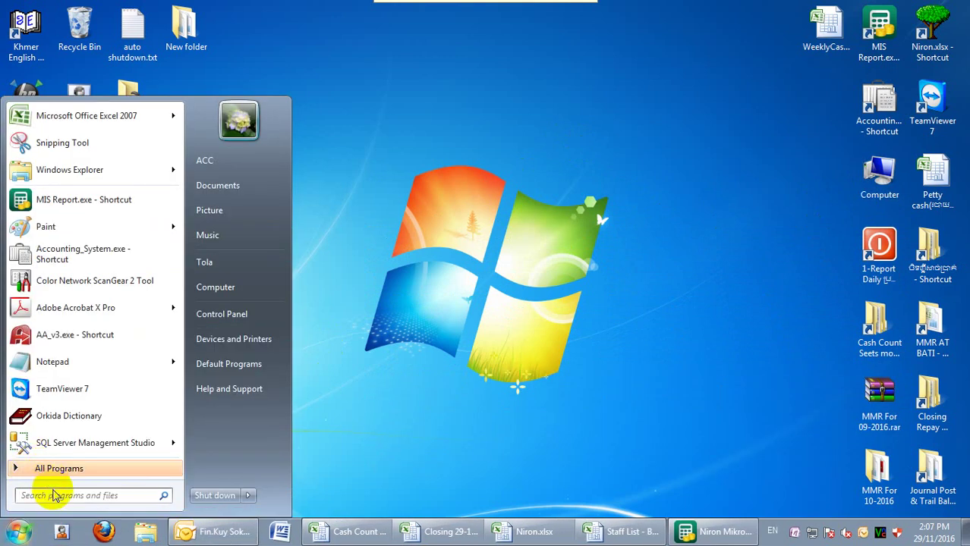
type("s")
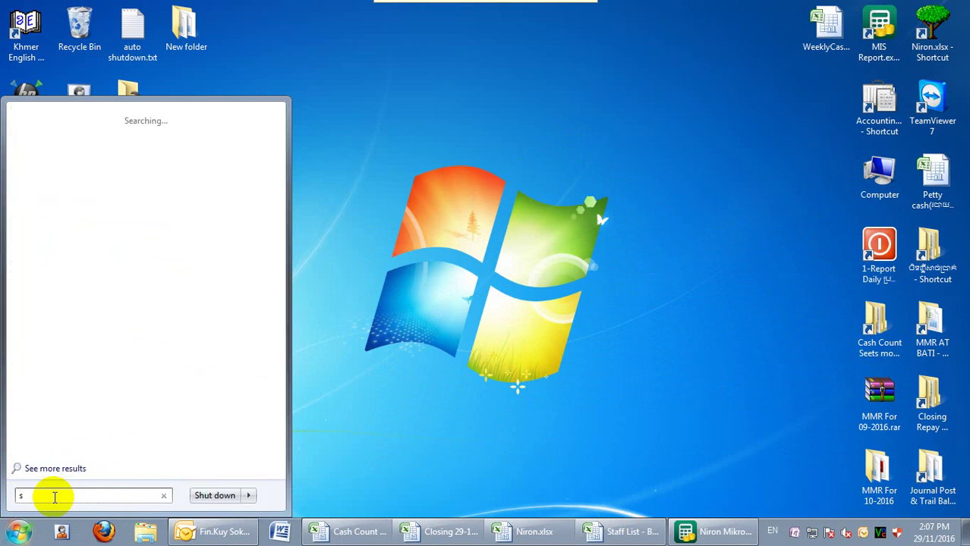
type("ti")
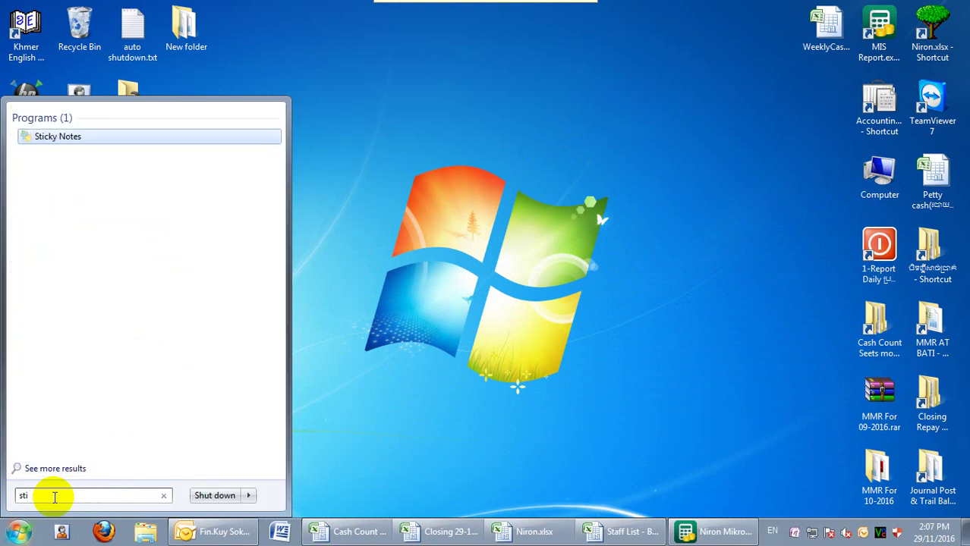
left_click(61, 138)
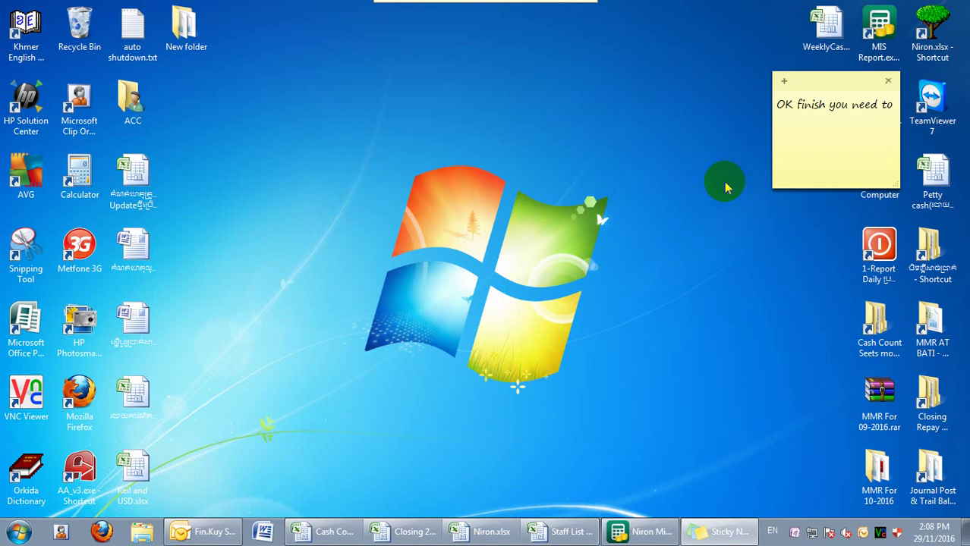
Step: Complete the sticky note's sentence with "turn the remote scan tobe online it can scan" and add "thanks" three lines below
type("tur")
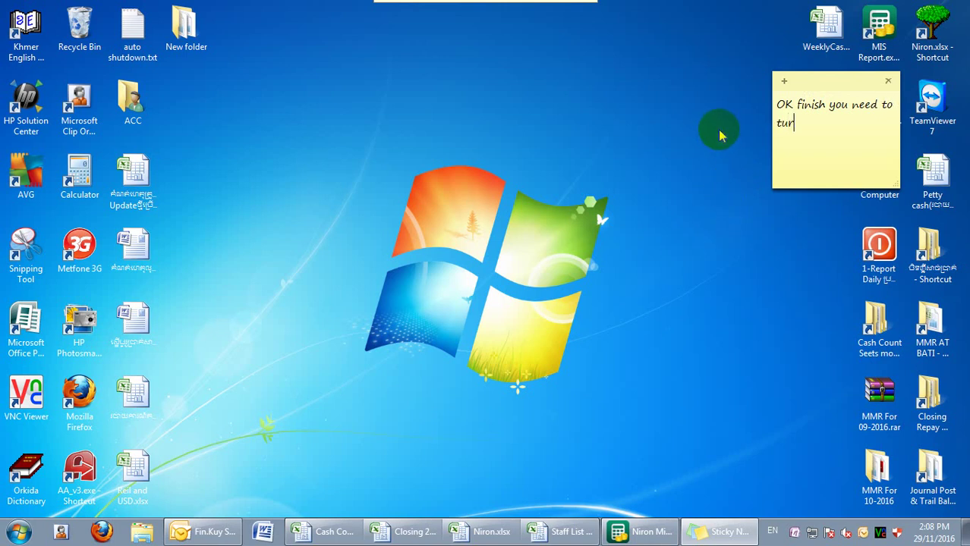
type("n the remote sa")
key("BackSpace")
type("can ")
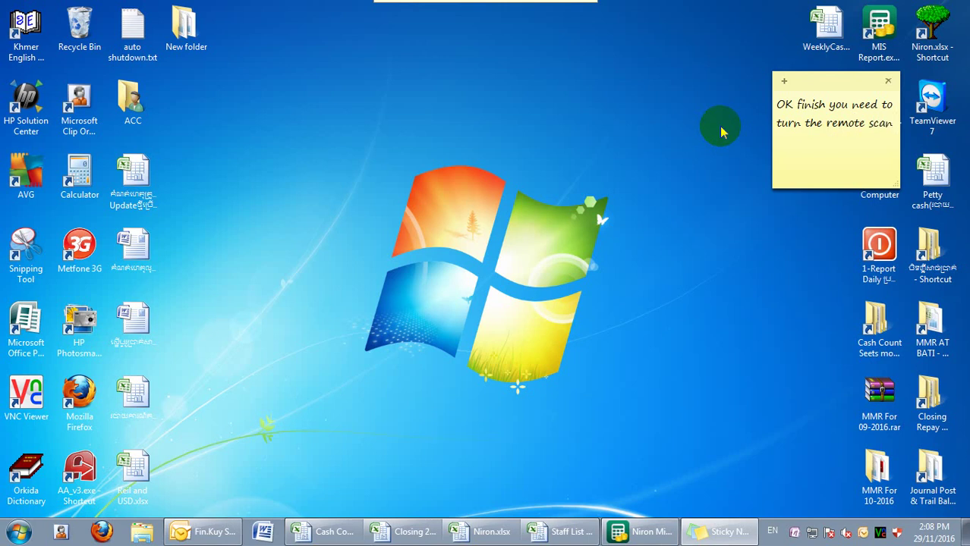
type("t")
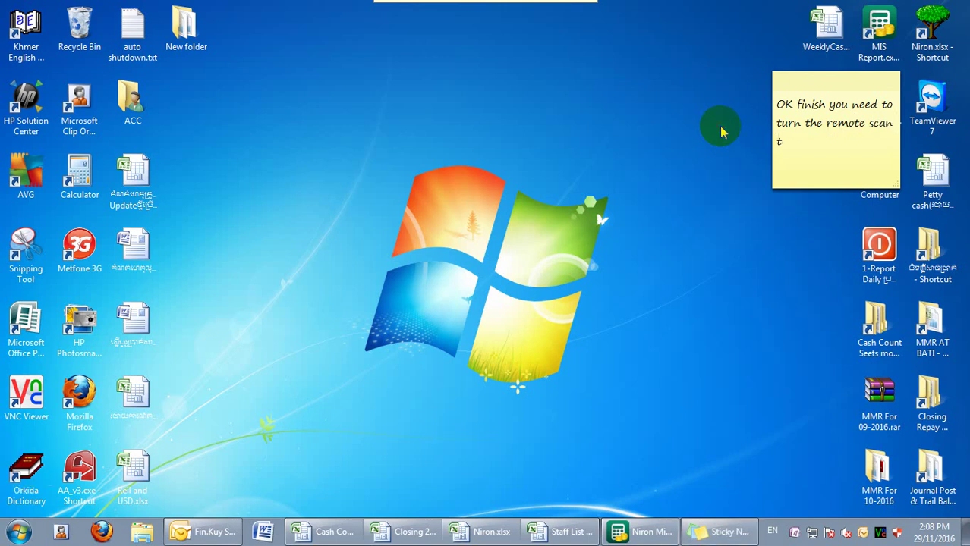
left_click(817, 146)
type("obe online ")
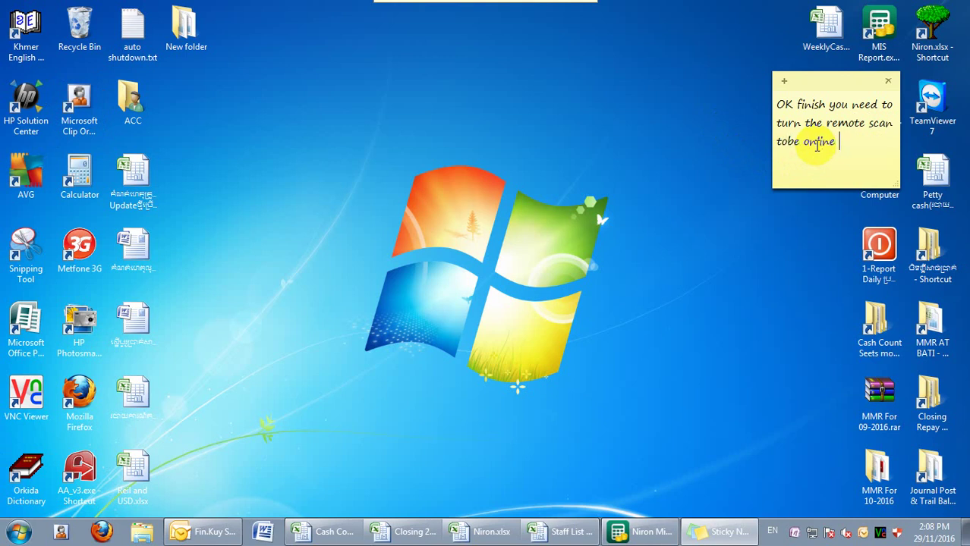
type("it can scan")
key("Return")
key("Return")
key("Return")
type("thanks")
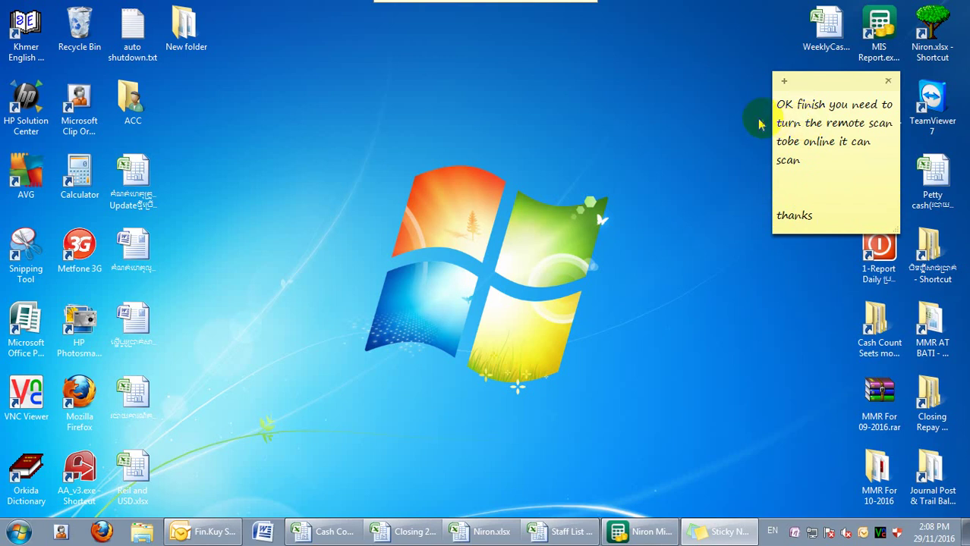
Step: Switch the VNC Viewer remote session from full-screen mode to a window
mouse_move(455, 6)
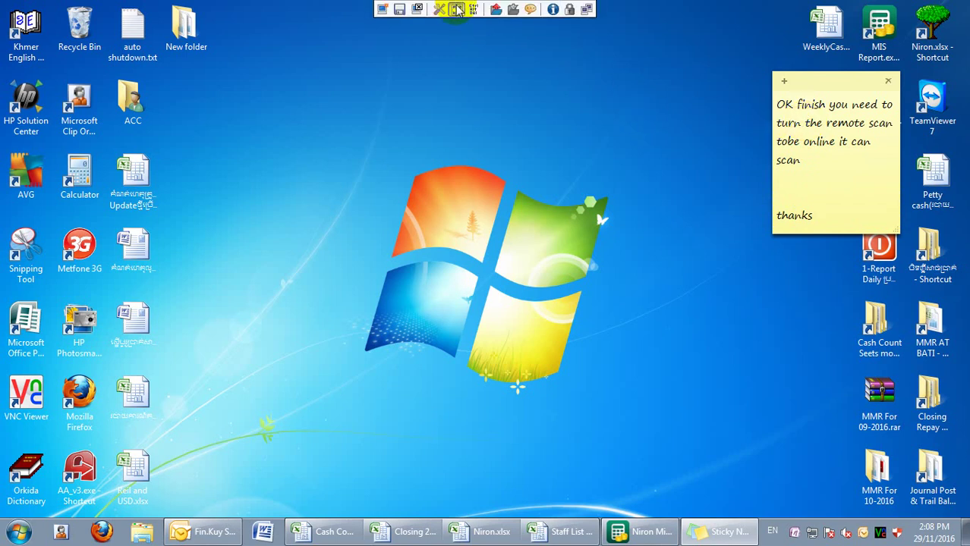
left_click(455, 5)
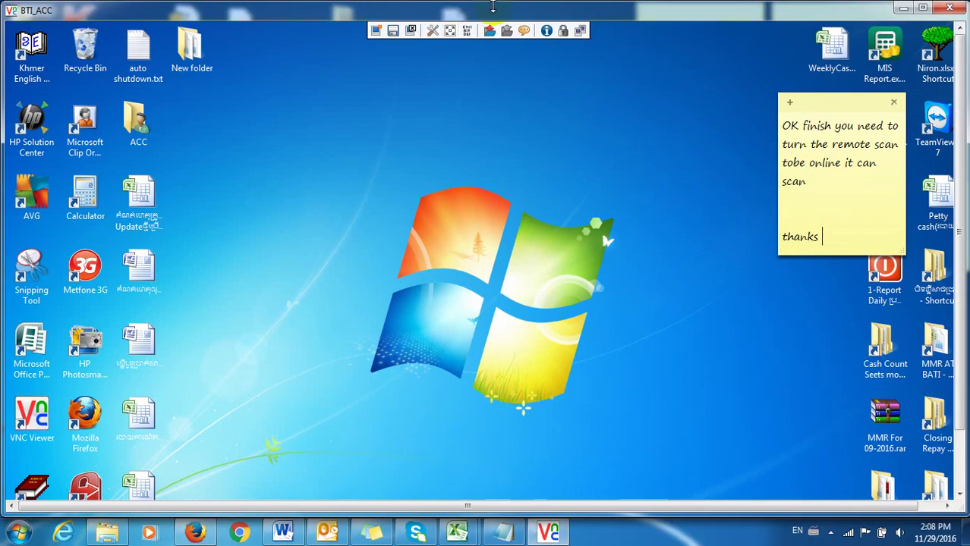